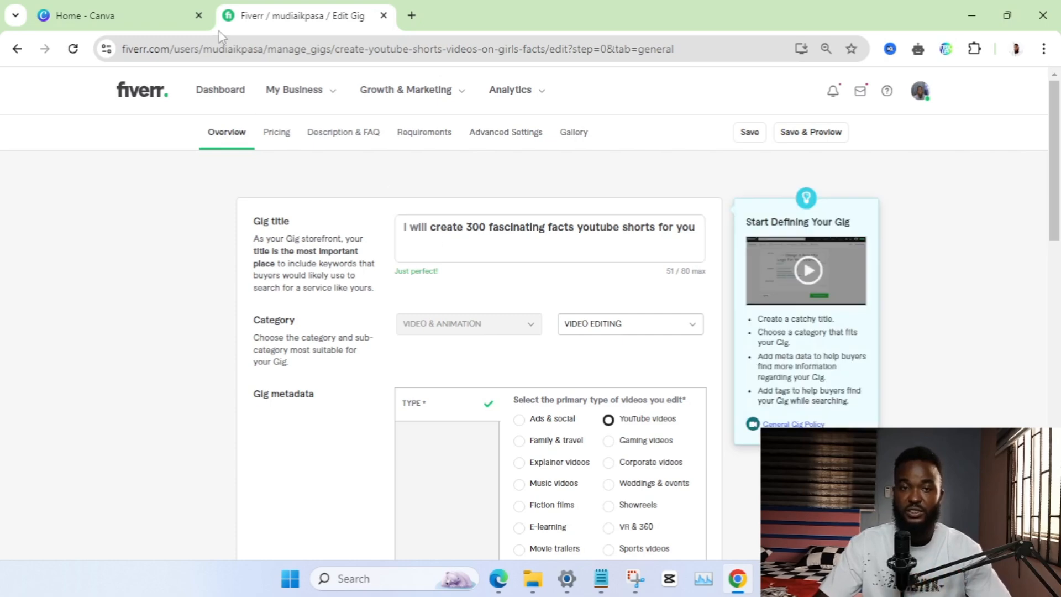
# Open the gig's gallery settings and examine the existing video and the image upload slots
pyautogui.click(578, 135)
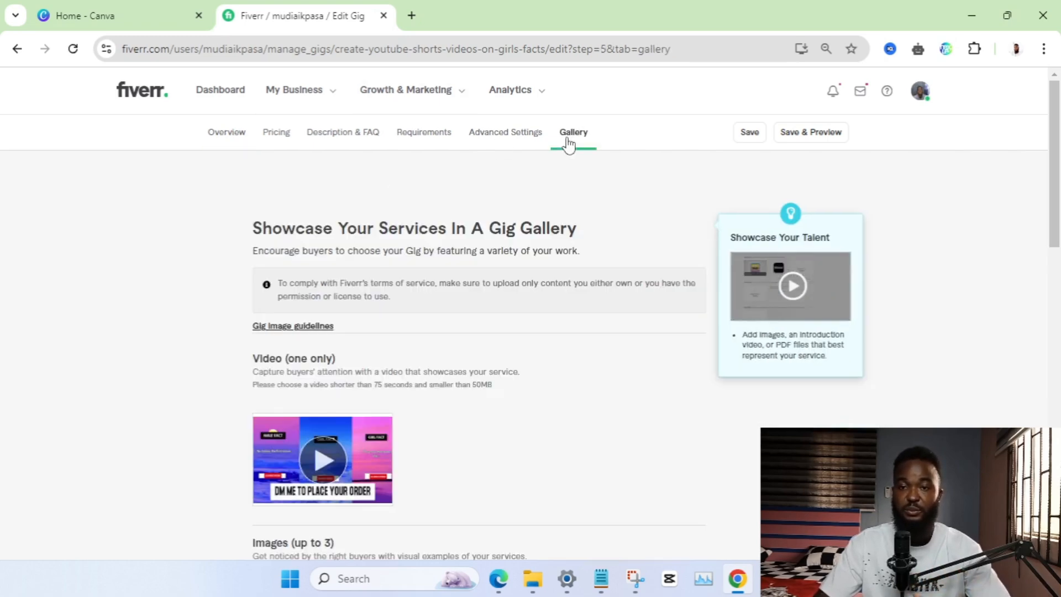
pyautogui.scroll(-4, 372, 391)
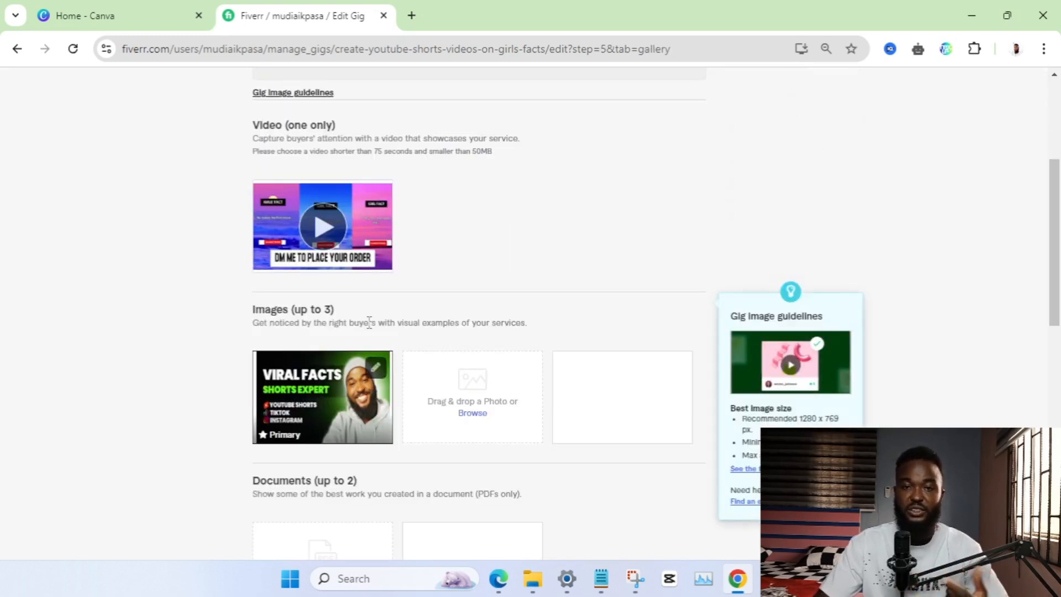
pyautogui.scroll(4, 370, 322)
# Switch to Canva, create a YouTube Thumbnail design and apply the recently used yellow and red "Top 10 Shocking Moments" template
pyautogui.click(153, 9)
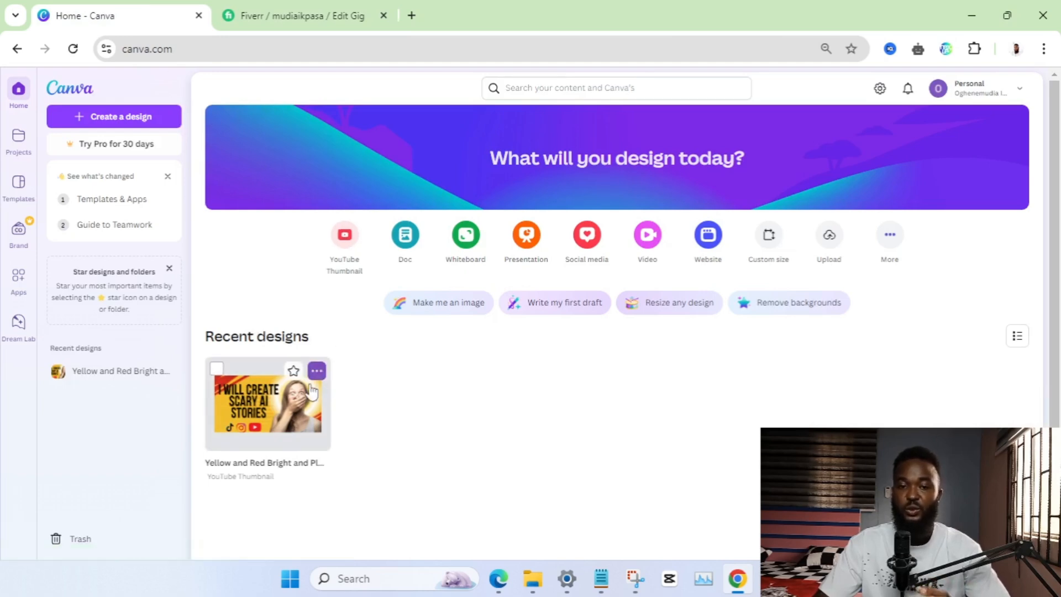
pyautogui.click(347, 238)
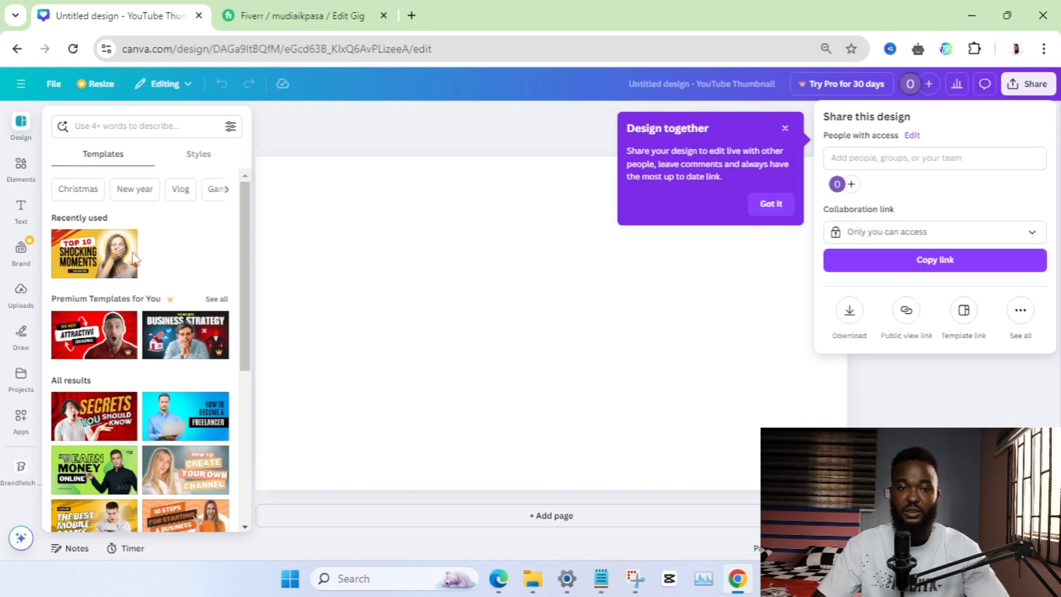
pyautogui.click(98, 258)
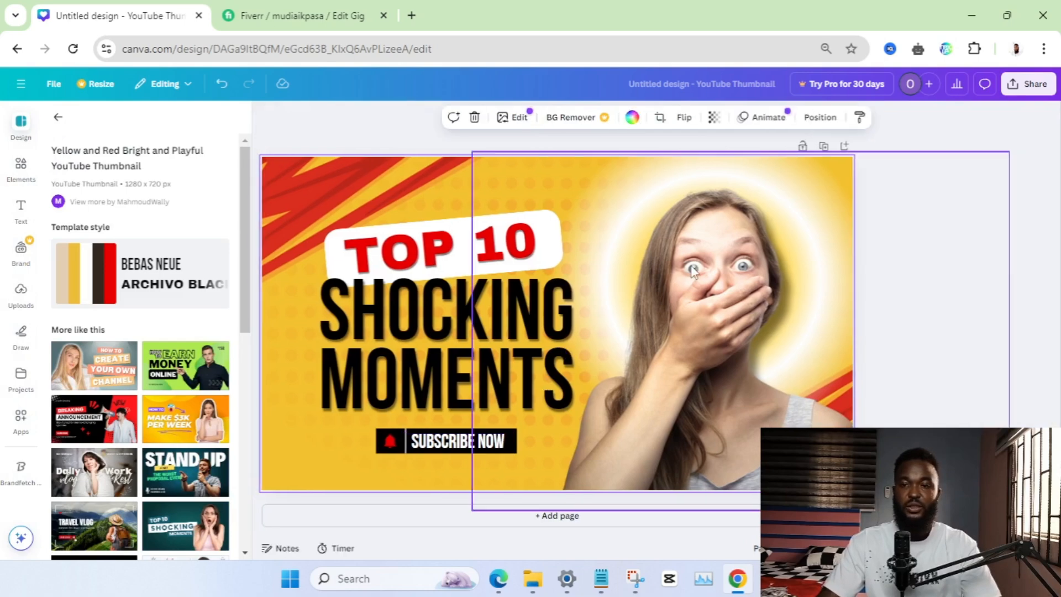
# Switch to the Fiverr gig's overview and check the wording of the gig title against the Canva template
pyautogui.click(305, 8)
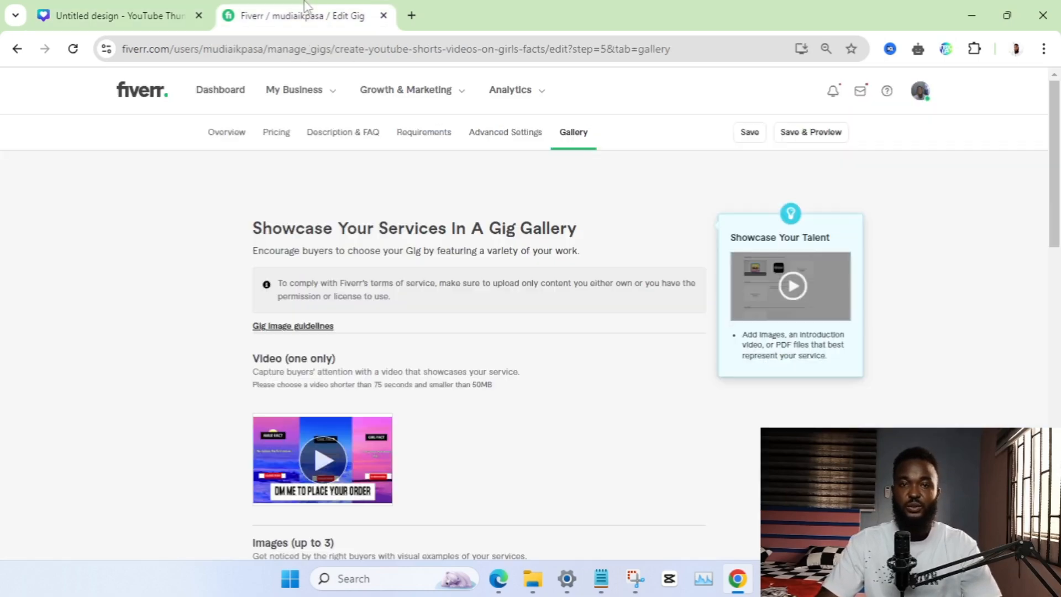
pyautogui.click(231, 148)
pyautogui.click(467, 247)
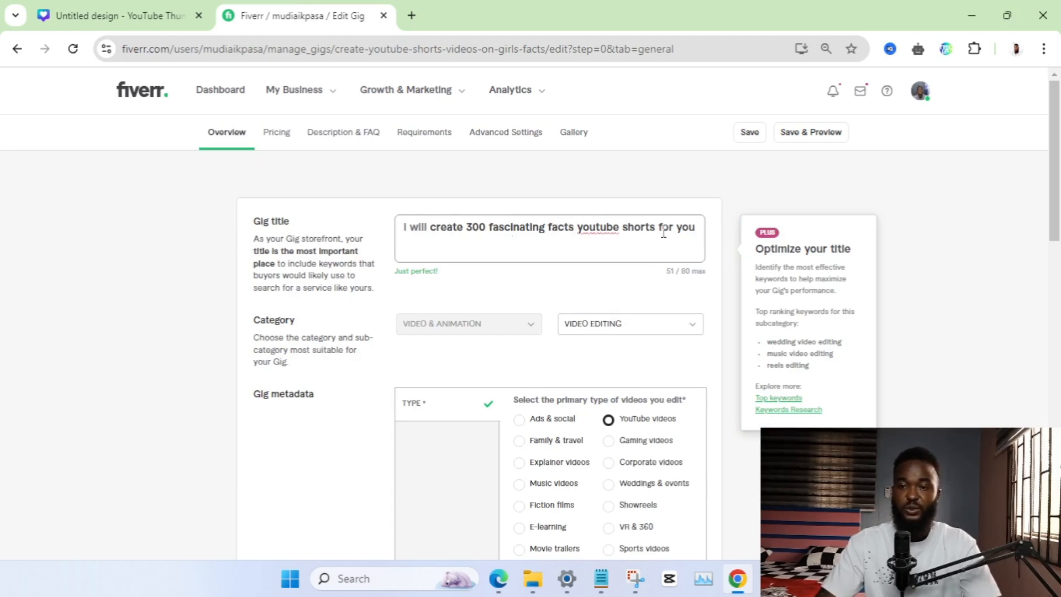
pyautogui.moveTo(638, 232); pyautogui.dragTo(434, 235)
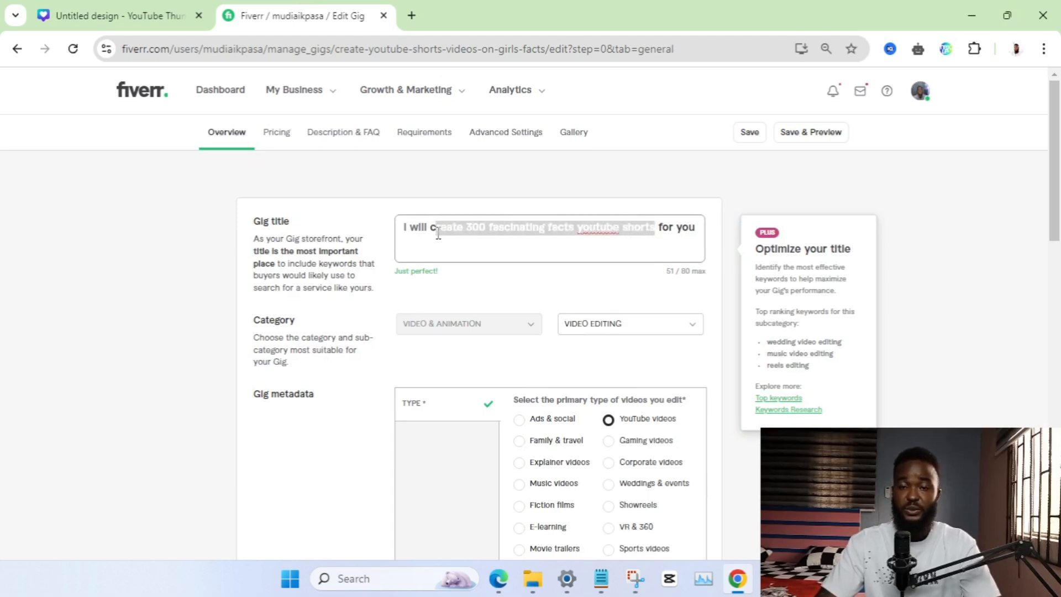
pyautogui.click(132, 16)
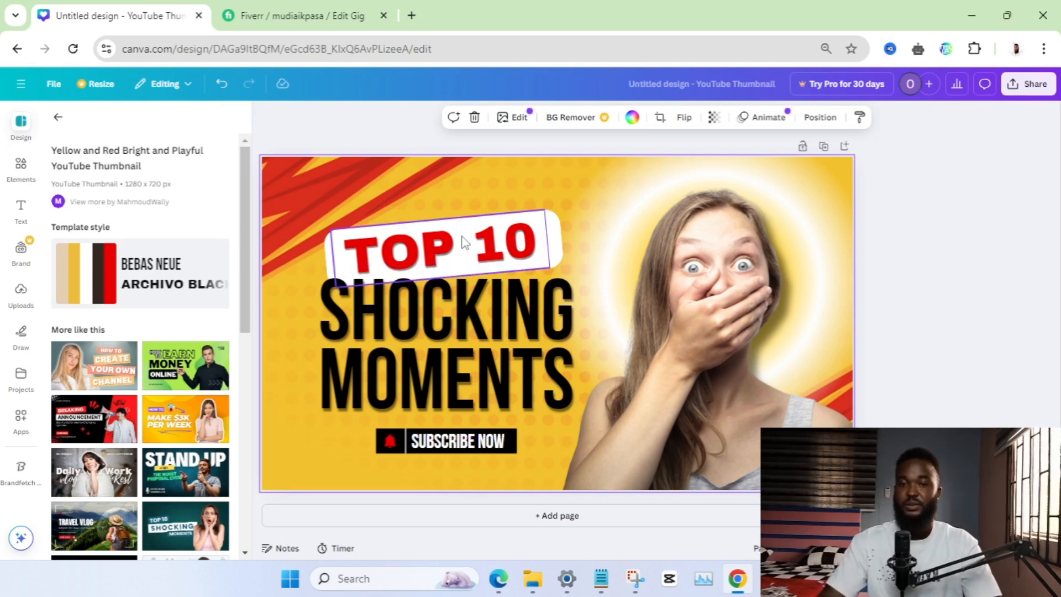
pyautogui.click(332, 16)
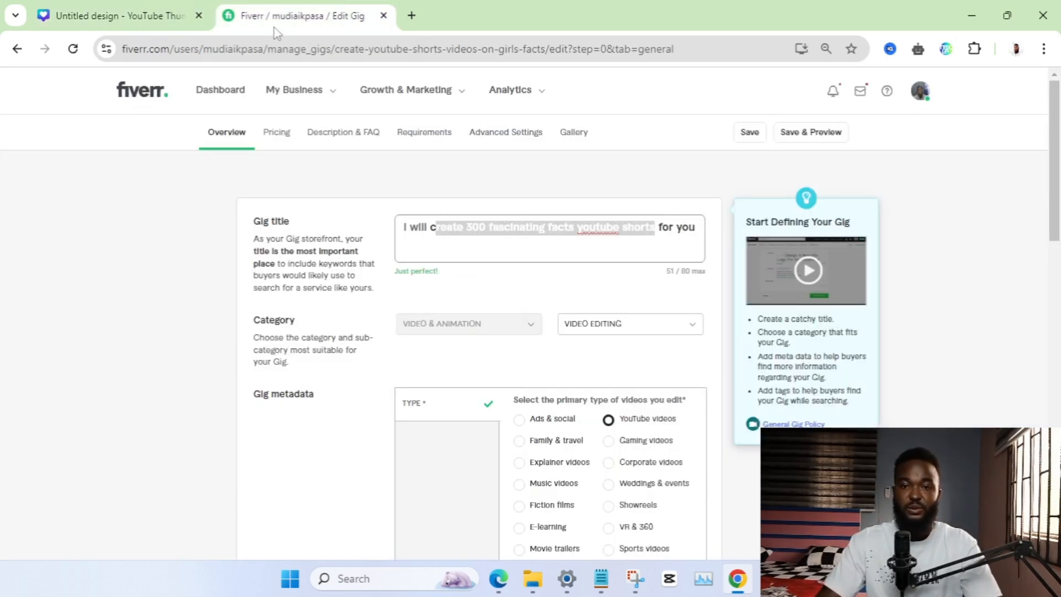
# In Canva, replace the "TOP 10" text with "300 FACTS" and widen its text box so it fits on one line
pyautogui.click(138, 12)
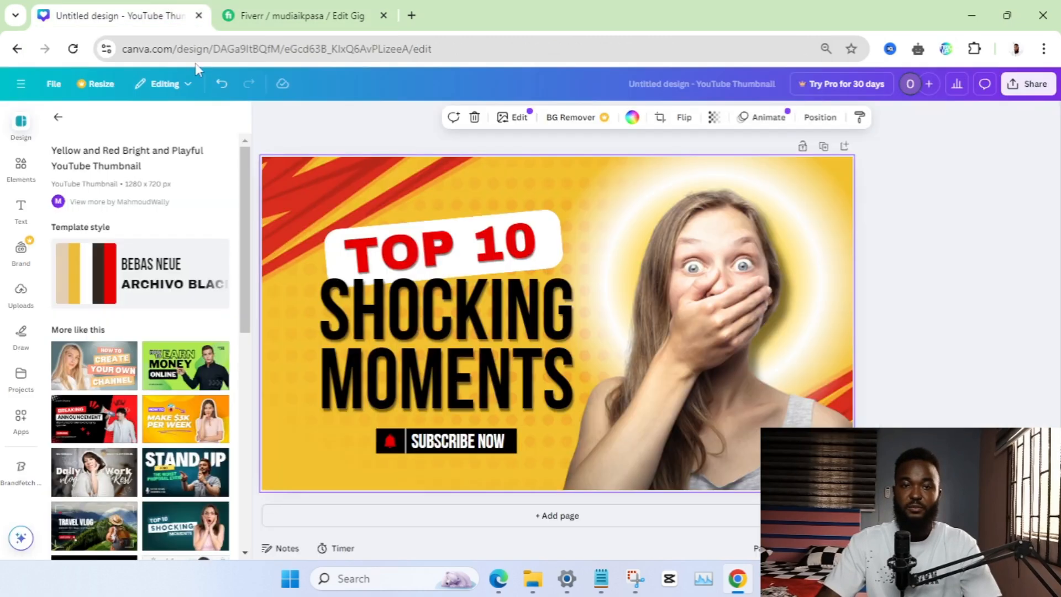
pyautogui.click(400, 252)
pyautogui.click(400, 252)
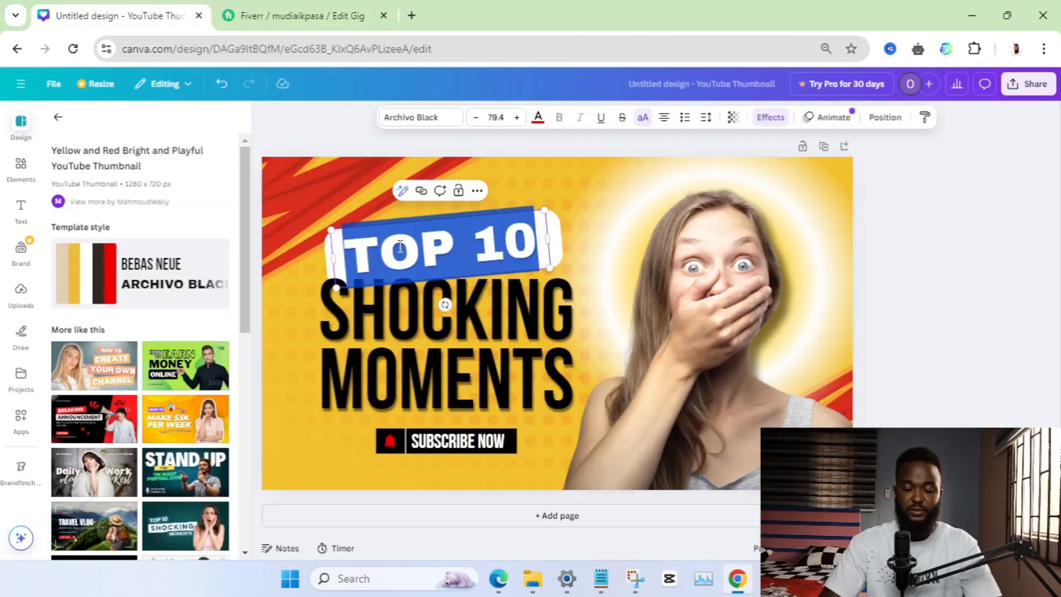
pyautogui.write('300')
pyautogui.press('Return')
pyautogui.write('FACTS')
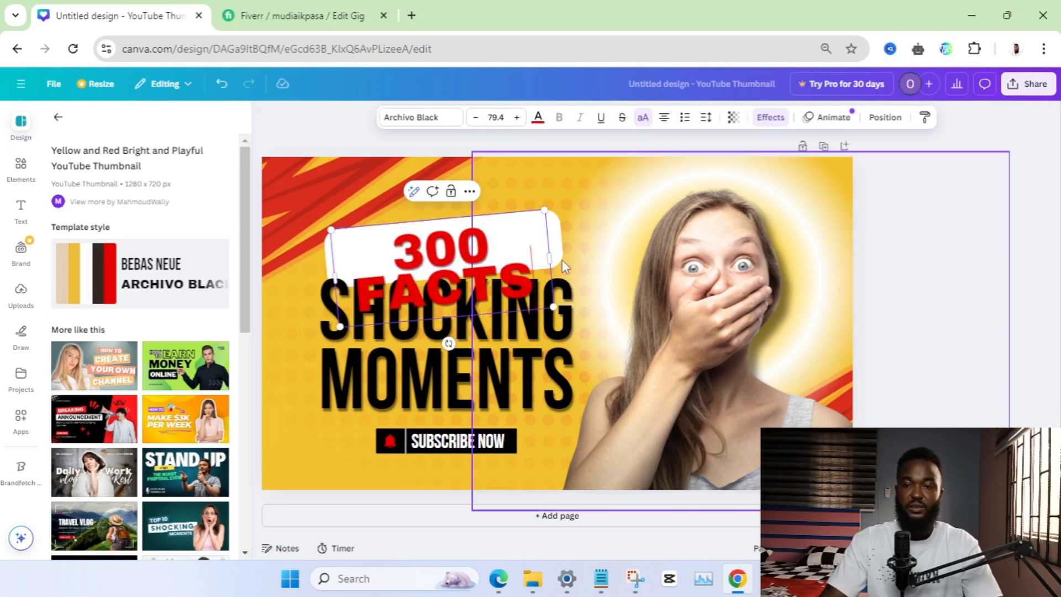
pyautogui.moveTo(553, 259); pyautogui.dragTo(636, 247)
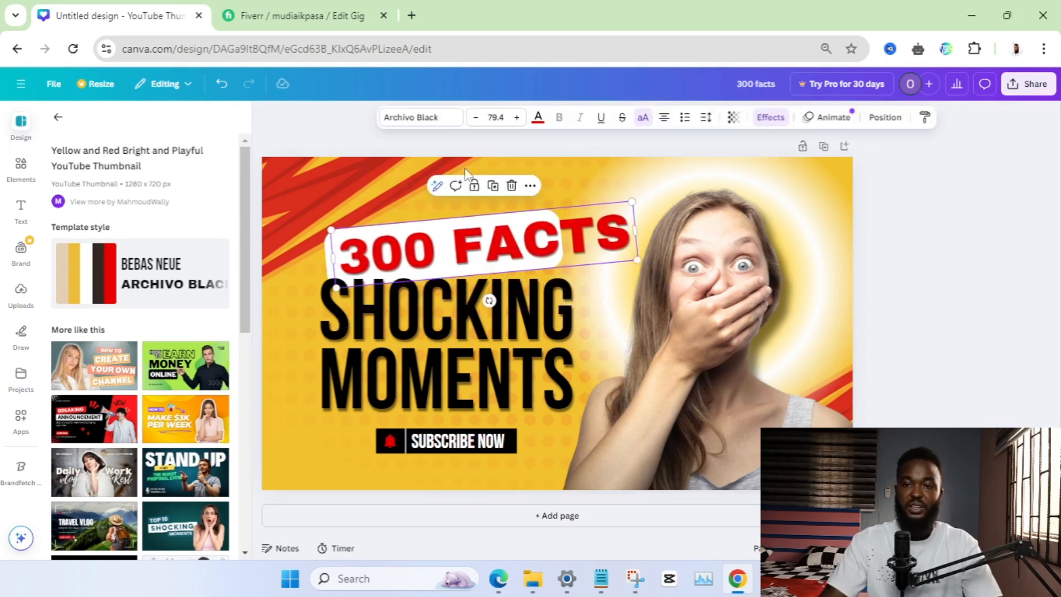
# Reduce the "300 FACTS" text to font size 58.4 and center it within the white label
pyautogui.click(475, 118)
pyautogui.click(476, 118)
pyautogui.click(476, 117)
pyautogui.click(476, 117)
pyautogui.click(476, 117)
pyautogui.click(476, 117)
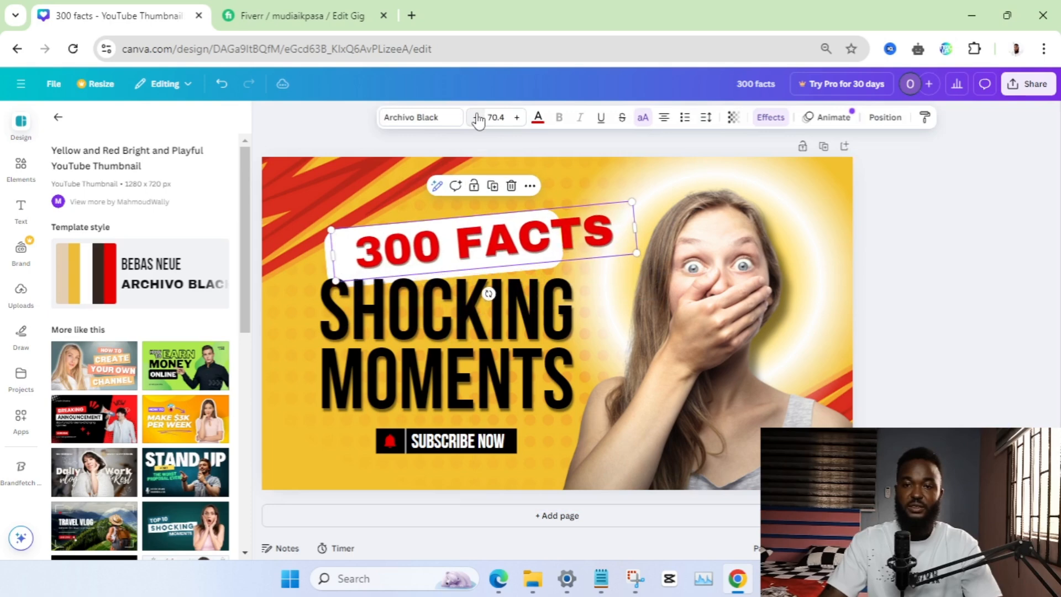
pyautogui.click(475, 117)
pyautogui.click(475, 118)
pyautogui.click(475, 117)
pyautogui.click(475, 118)
pyautogui.moveTo(517, 248); pyautogui.dragTo(491, 252)
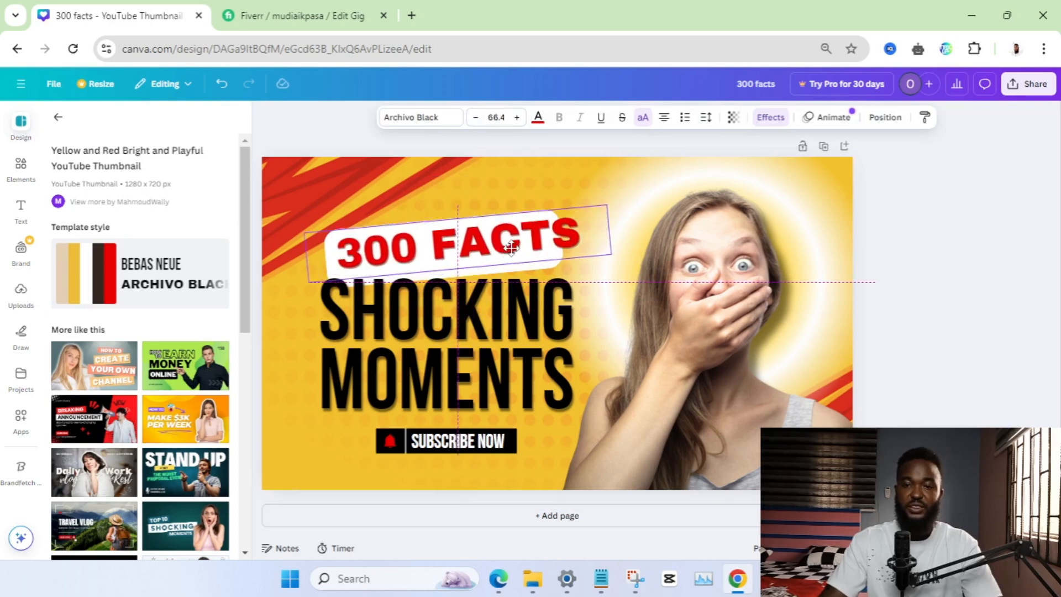
pyautogui.click(475, 118)
pyautogui.click(475, 117)
pyautogui.click(475, 117)
pyautogui.click(475, 117)
pyautogui.click(476, 118)
pyautogui.click(476, 117)
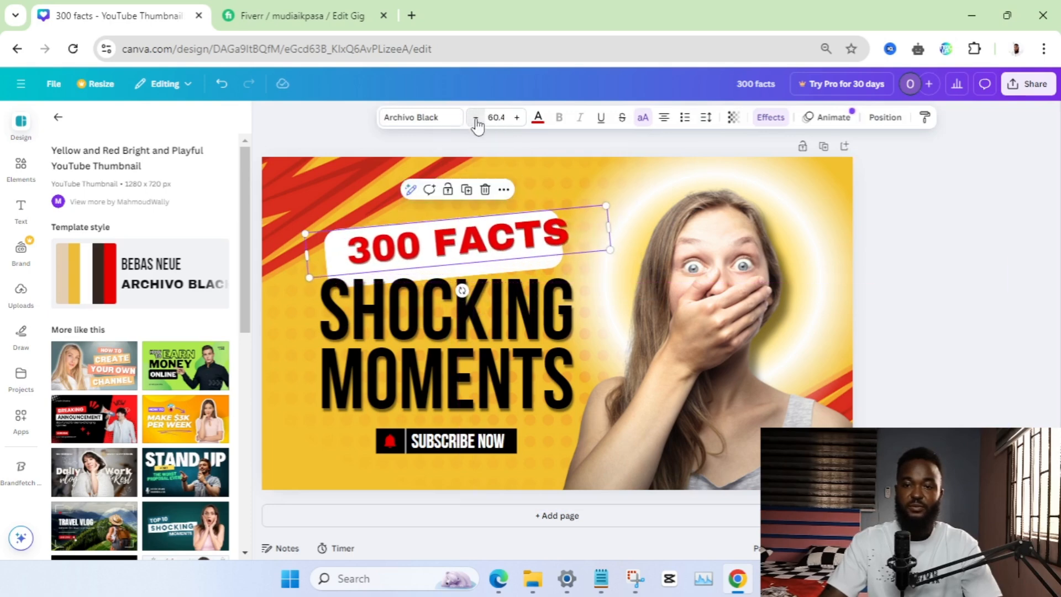
pyautogui.click(476, 117)
pyautogui.click(476, 117)
pyautogui.moveTo(476, 248); pyautogui.dragTo(477, 245)
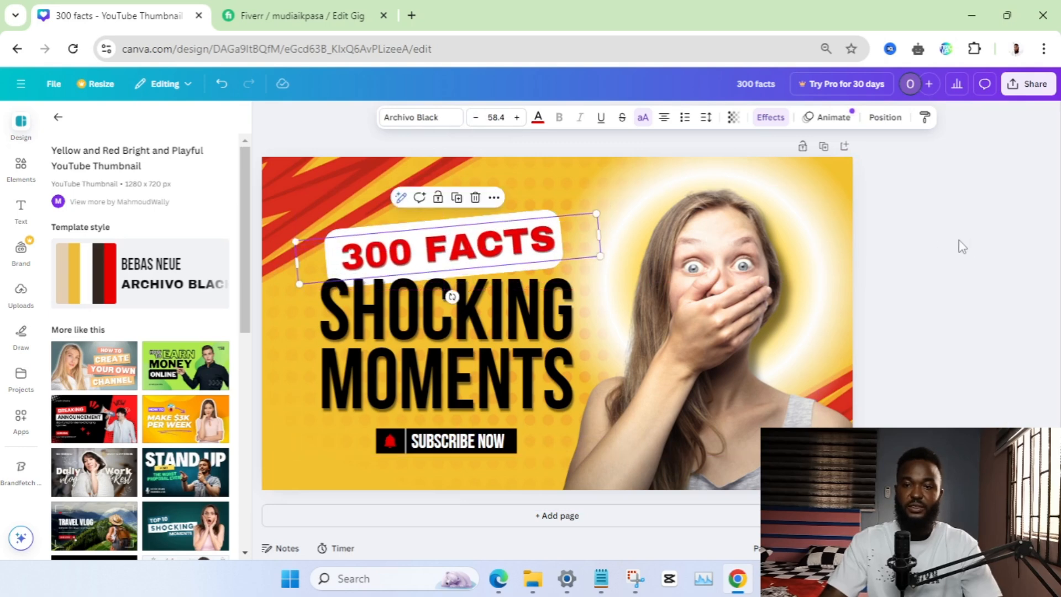
pyautogui.click(960, 244)
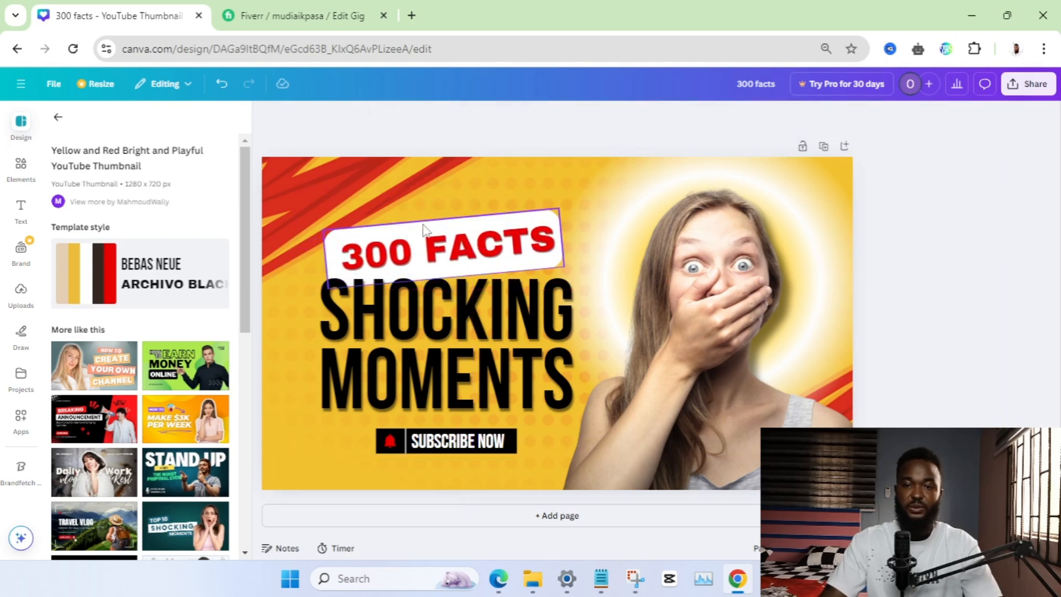
pyautogui.click(421, 225)
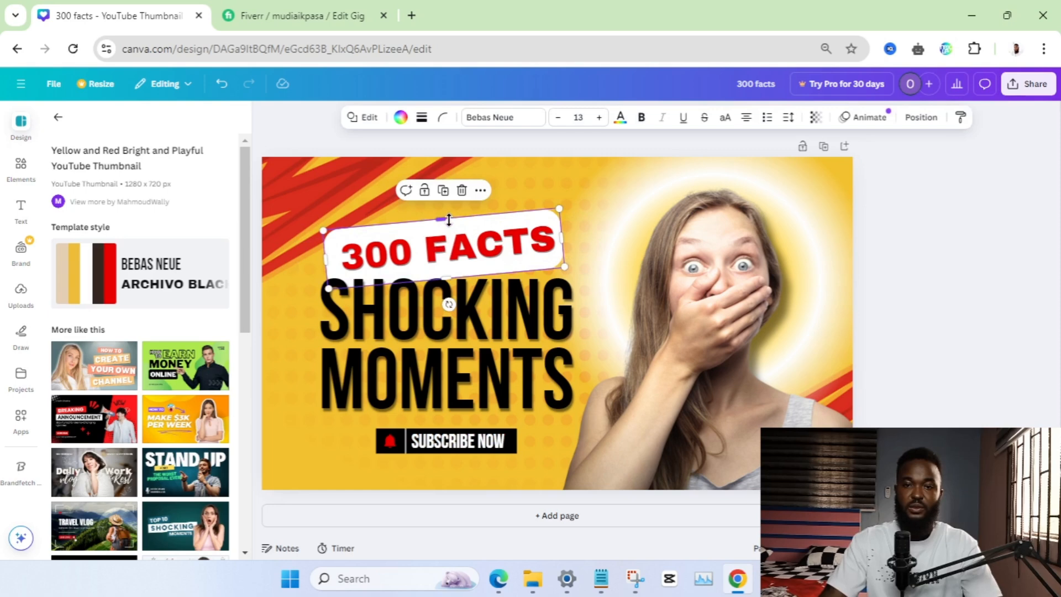
pyautogui.click(1049, 291)
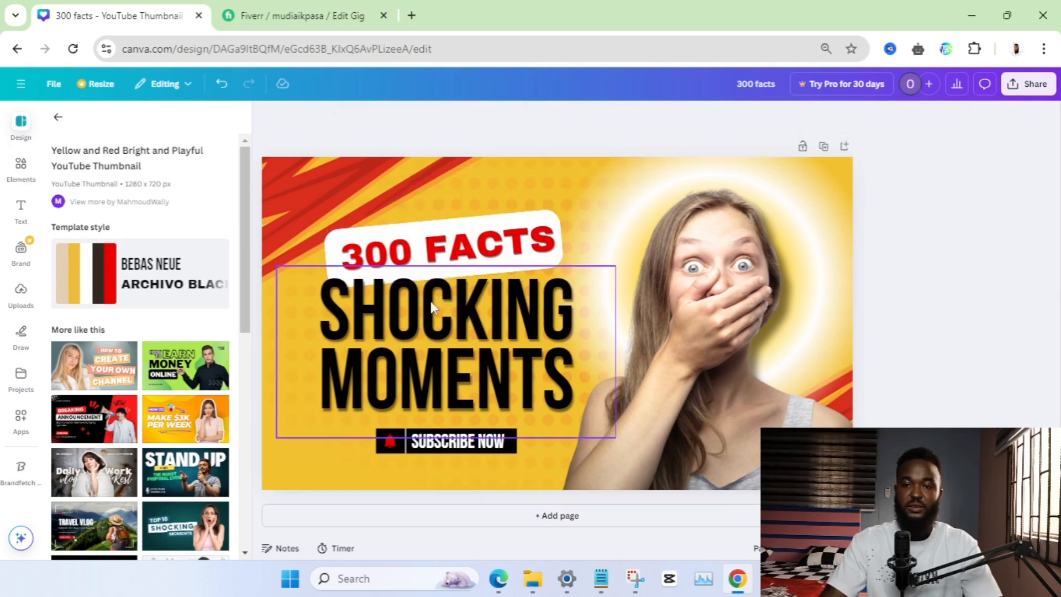
# Switch to the Fiverr gig overview and copy "fascinating facts youtube shorts" from the gig title
pyautogui.click(302, 16)
pyautogui.click(489, 227)
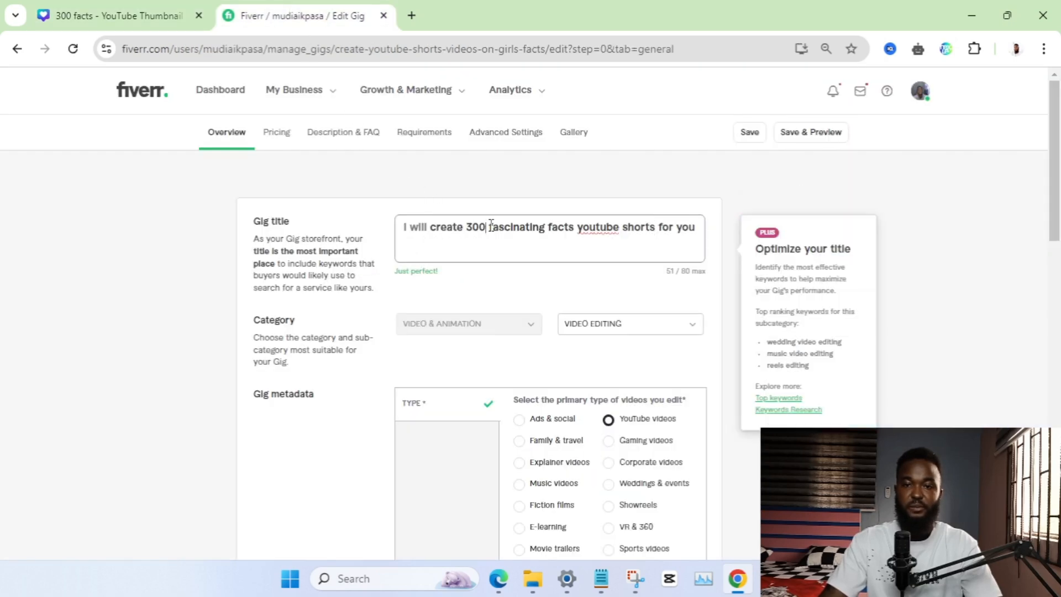
pyautogui.moveTo(489, 223); pyautogui.dragTo(606, 230)
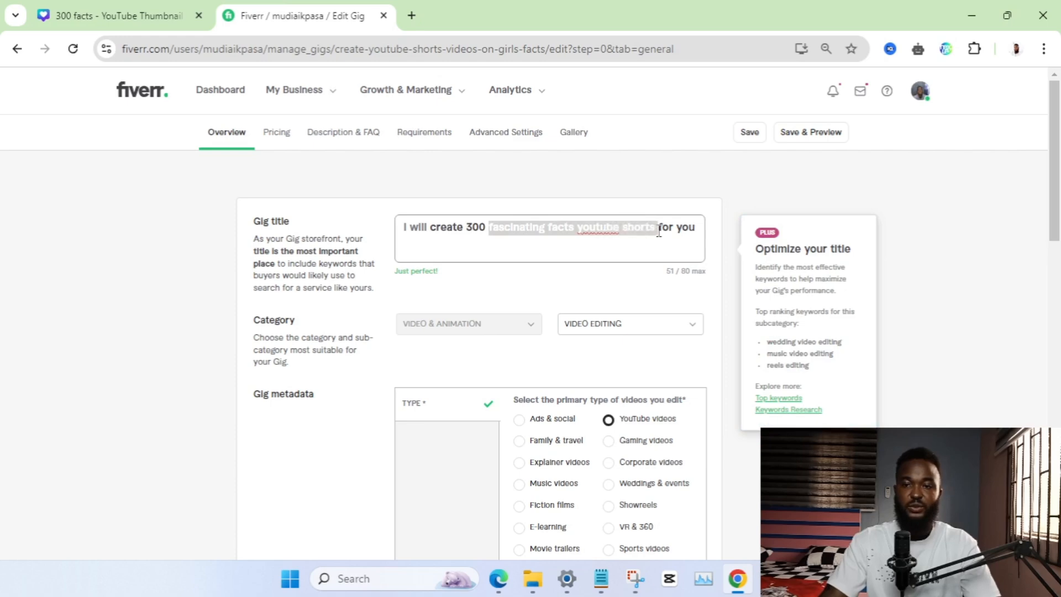
# Back in Canva, replace the "SHOCKING MOMENTS" heading with the copied text and trim it to "FASCINATING FACTS"
pyautogui.click(119, 15)
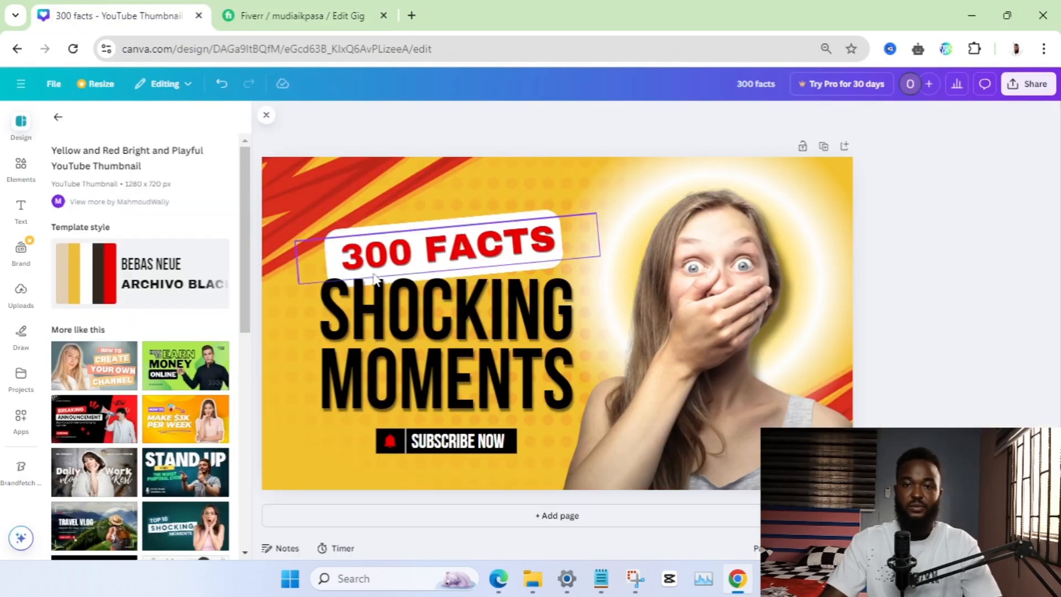
pyautogui.doubleClick(412, 313)
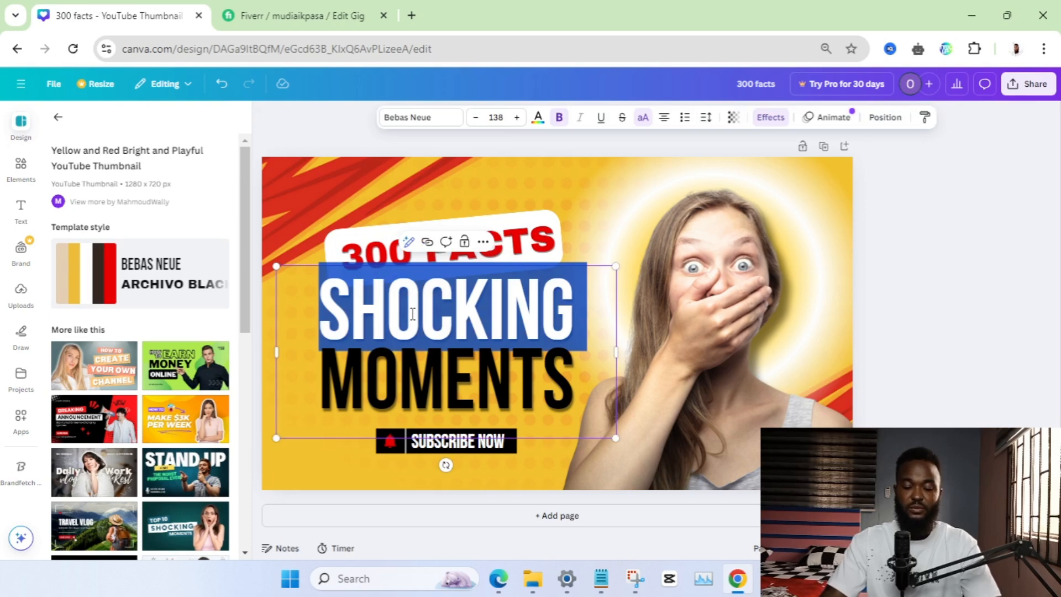
pyautogui.hotkey('ctrl', 'a')
pyautogui.write('FASCINATING FACTS YOUTUBE SHORTS')
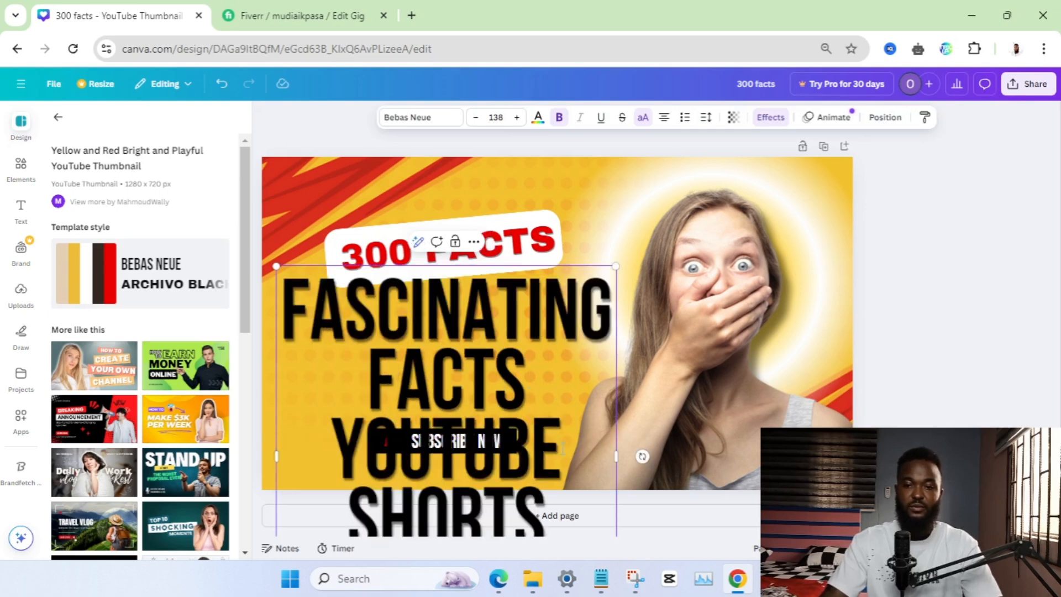
pyautogui.press('BackSpace')
pyautogui.press('BackSpace')
pyautogui.press('BackSpace')
pyautogui.press('BackSpace')
pyautogui.press('BackSpace')
pyautogui.press('BackSpace')
pyautogui.press('BackSpace')
pyautogui.press('BackSpace')
pyautogui.press('BackSpace')
pyautogui.press('BackSpace')
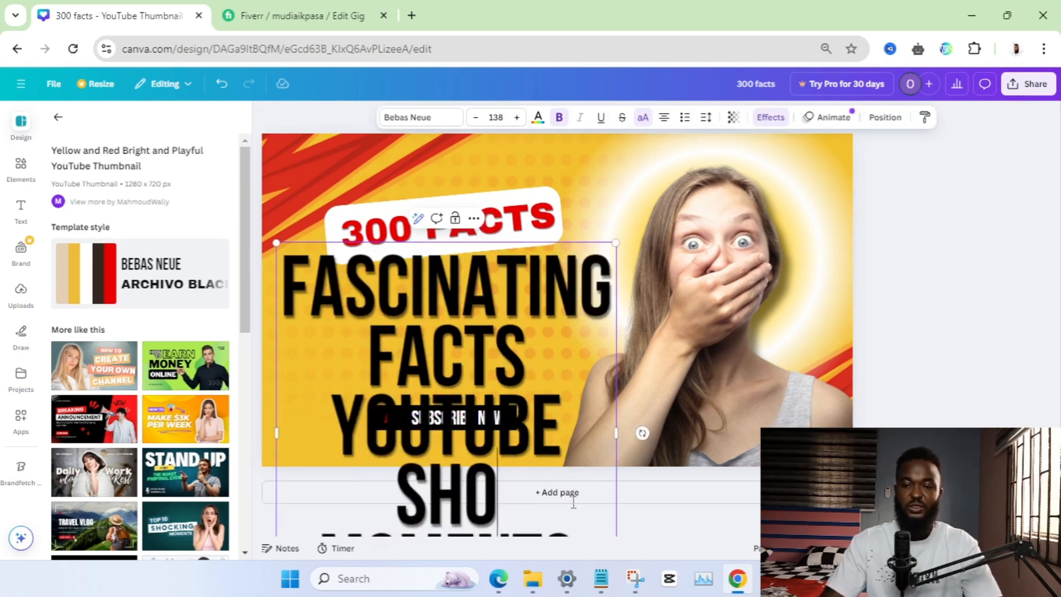
pyautogui.press('BackSpace')
pyautogui.press('BackSpace')
pyautogui.press('BackSpace')
pyautogui.press('BackSpace')
pyautogui.press('BackSpace')
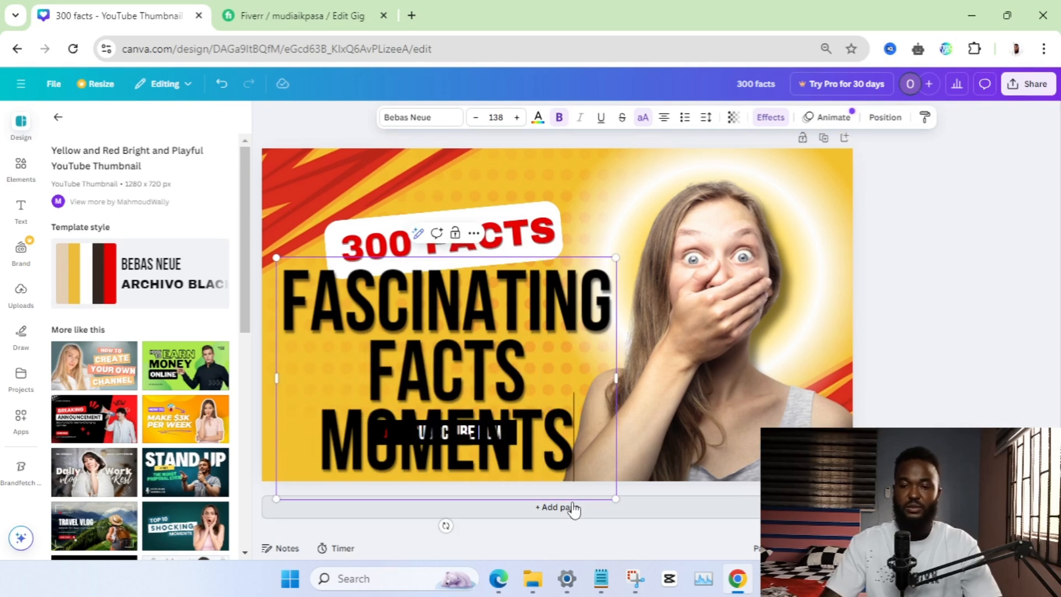
pyautogui.press('BackSpace')
pyautogui.press('BackSpace')
pyautogui.press('BackSpace')
pyautogui.press('BackSpace')
pyautogui.press('BackSpace')
pyautogui.press('BackSpace')
pyautogui.press('BackSpace')
pyautogui.press('BackSpace')
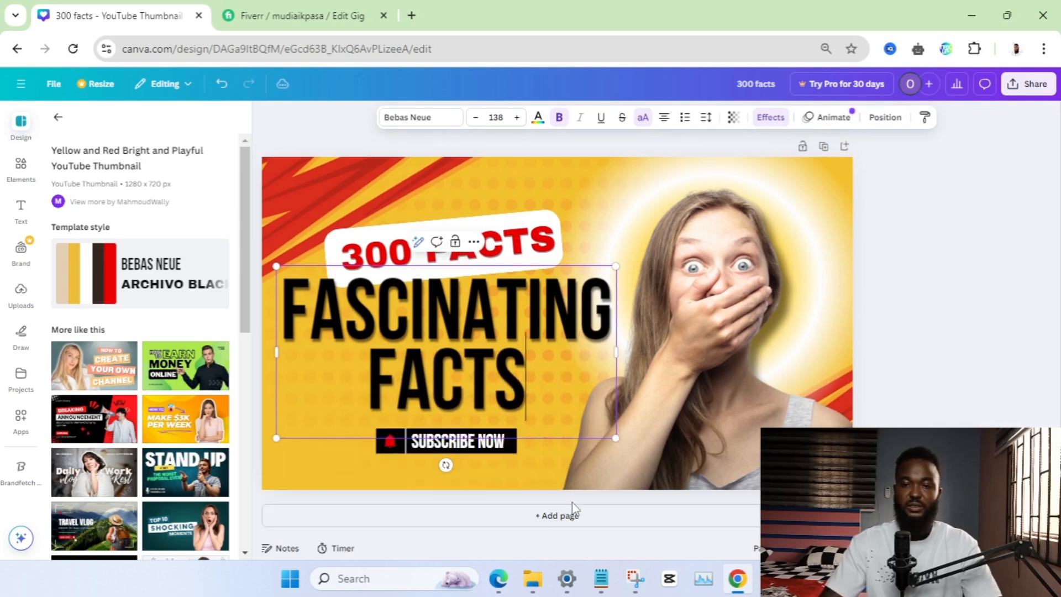
pyautogui.click(995, 304)
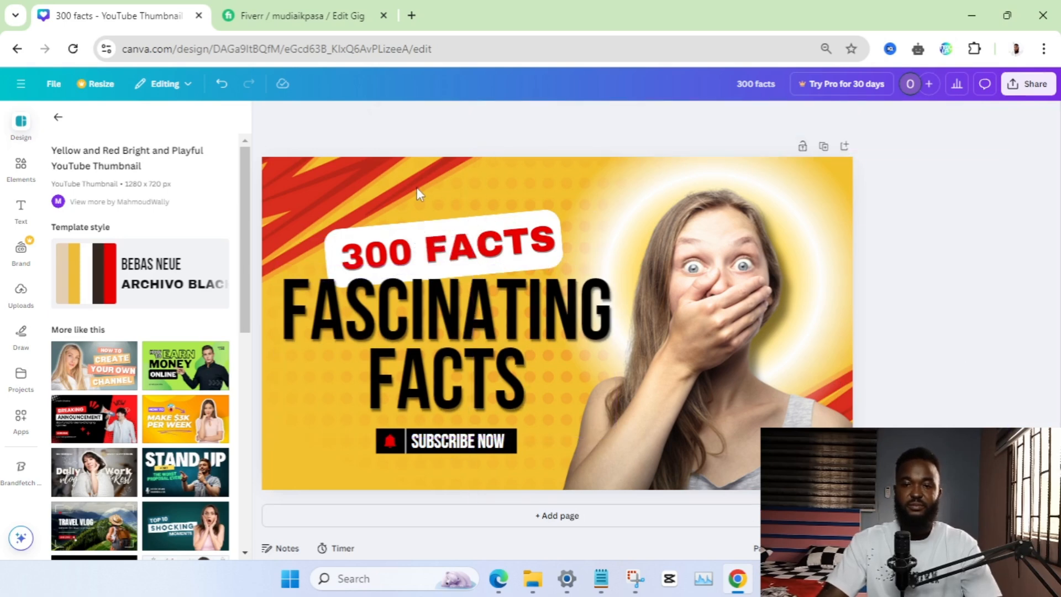
# Move the white label and its "300 FACTS" text up together, leaving clear space above the "FASCINATING FACTS" heading
pyautogui.moveTo(417, 188); pyautogui.dragTo(440, 233)
pyautogui.click(962, 248)
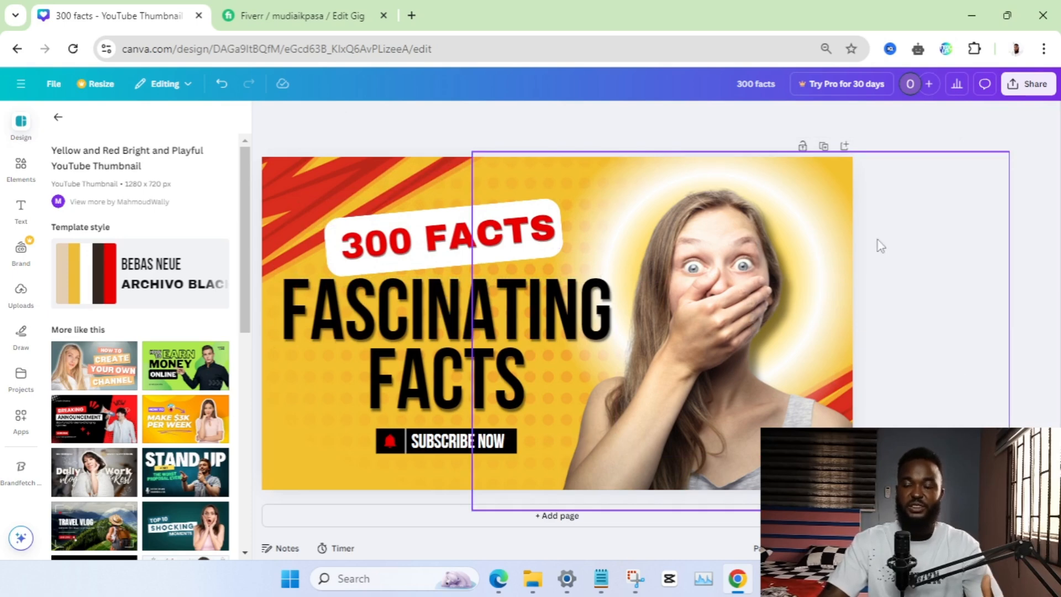
pyautogui.moveTo(361, 228)
pyautogui.mouseDown()
pyautogui.moveTo(377, 247)
pyautogui.moveTo(380, 234)
pyautogui.mouseUp()
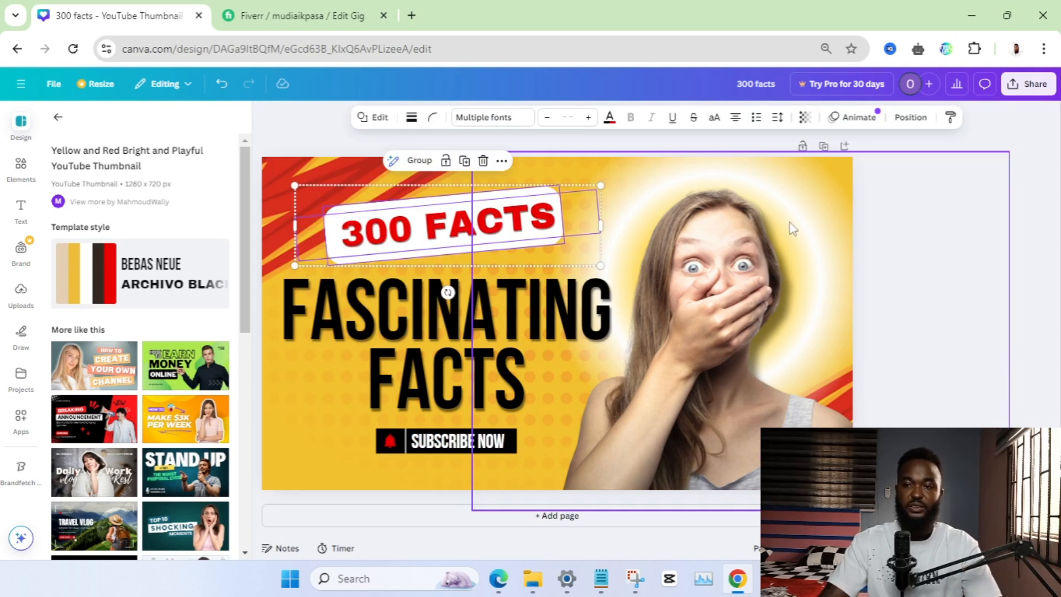
pyautogui.click(990, 218)
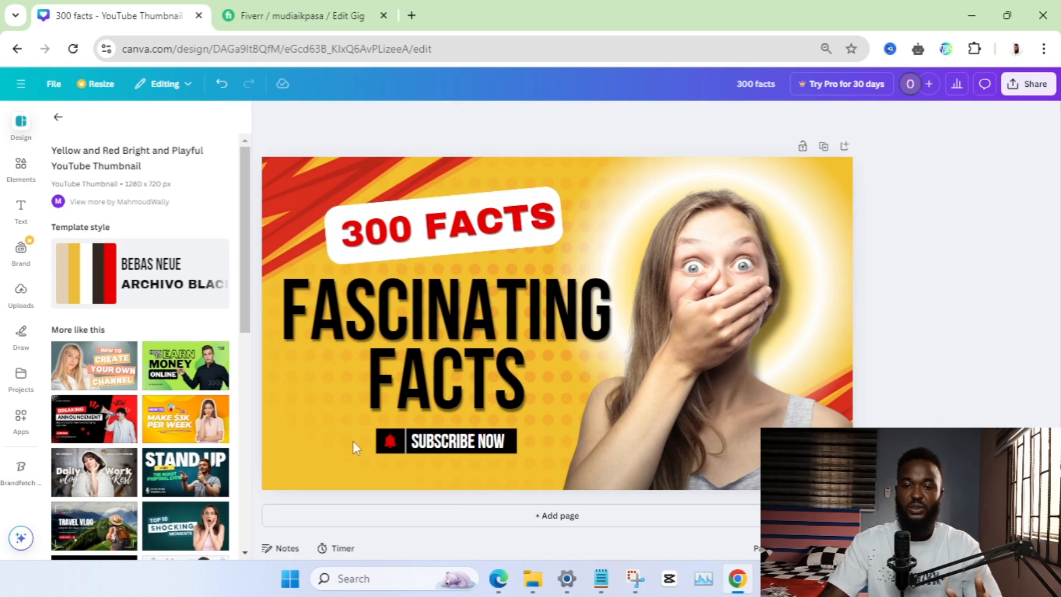
# Delete the "SUBSCRIBE NOW" banner below the heading
pyautogui.click(435, 449)
pyautogui.press('Delete')
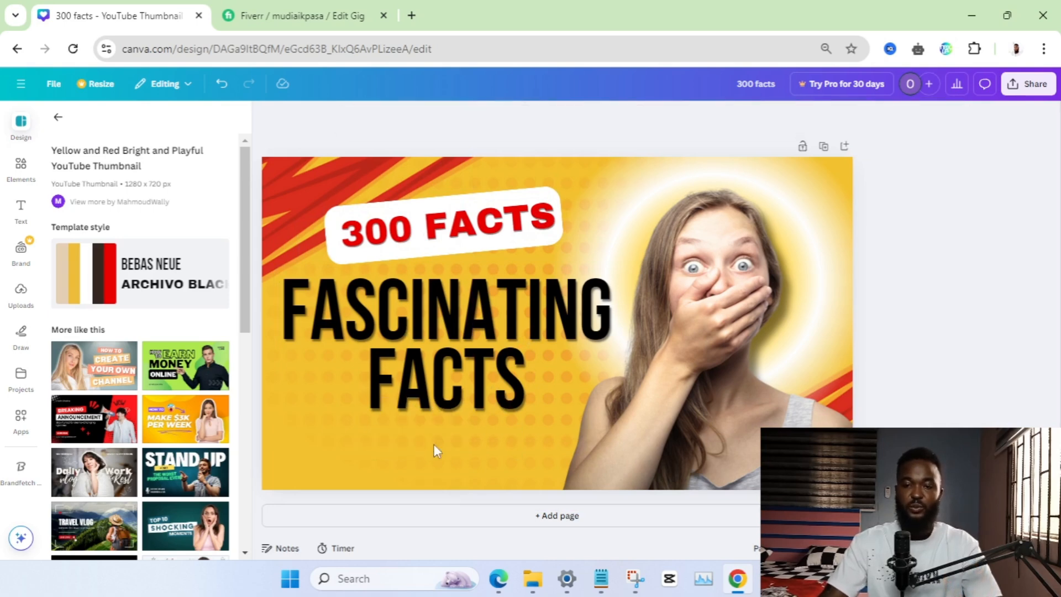
# Rerun the recent "tiktok app logo" element search and open the Brandfetch Logo app from its results
pyautogui.click(28, 174)
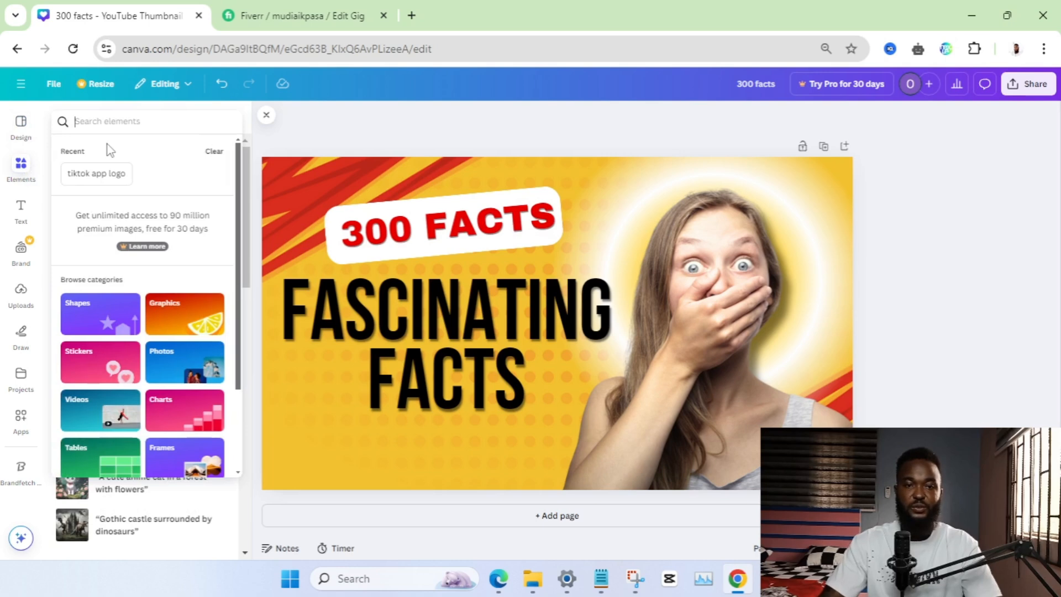
pyautogui.click(95, 175)
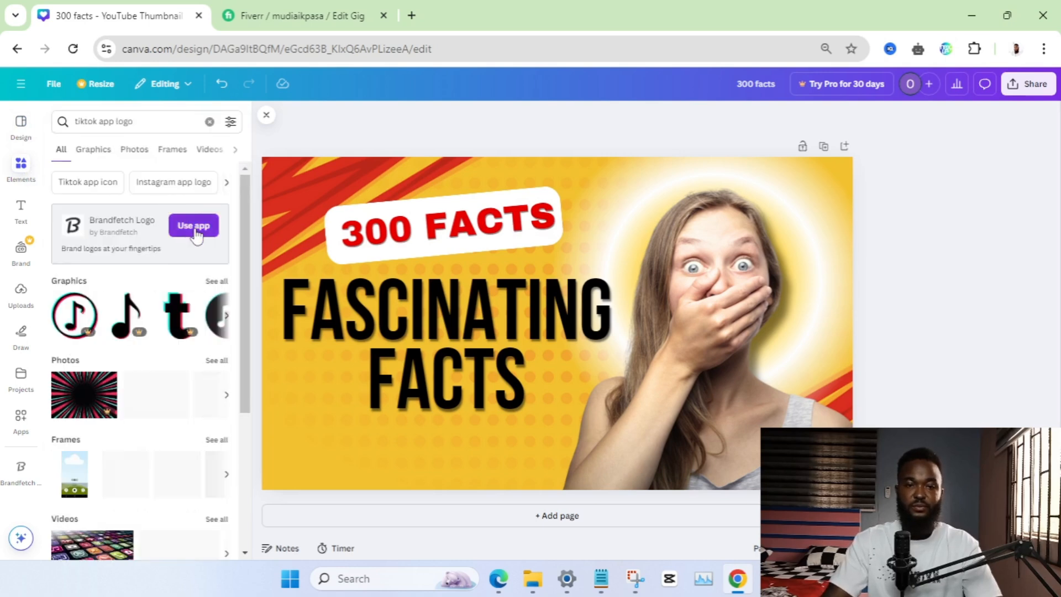
pyautogui.click(195, 228)
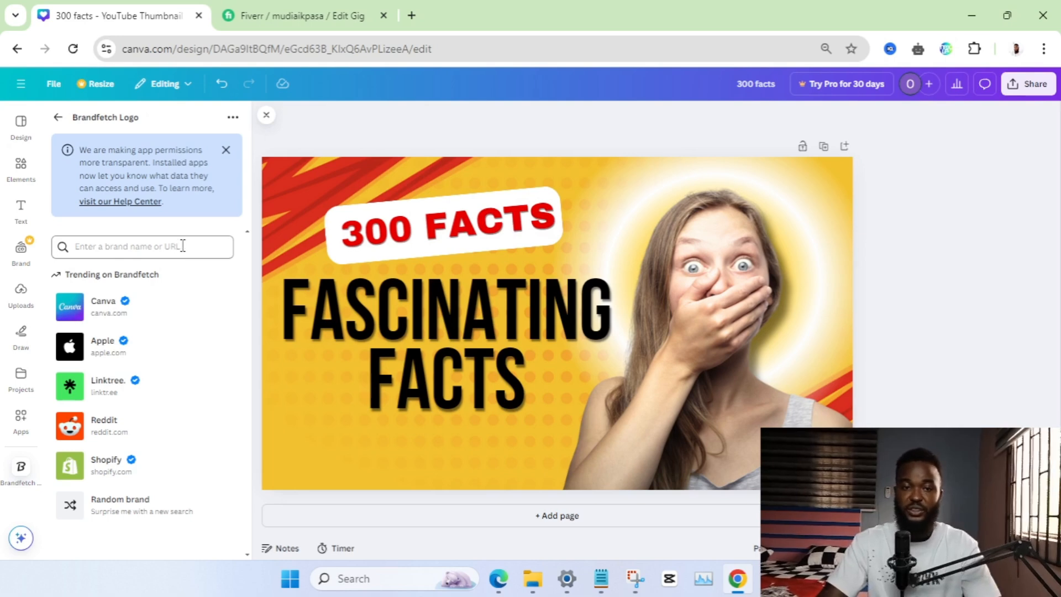
# Search Brandfetch for "youtube" and open the logos of the youtube.com brand
pyautogui.click(183, 246)
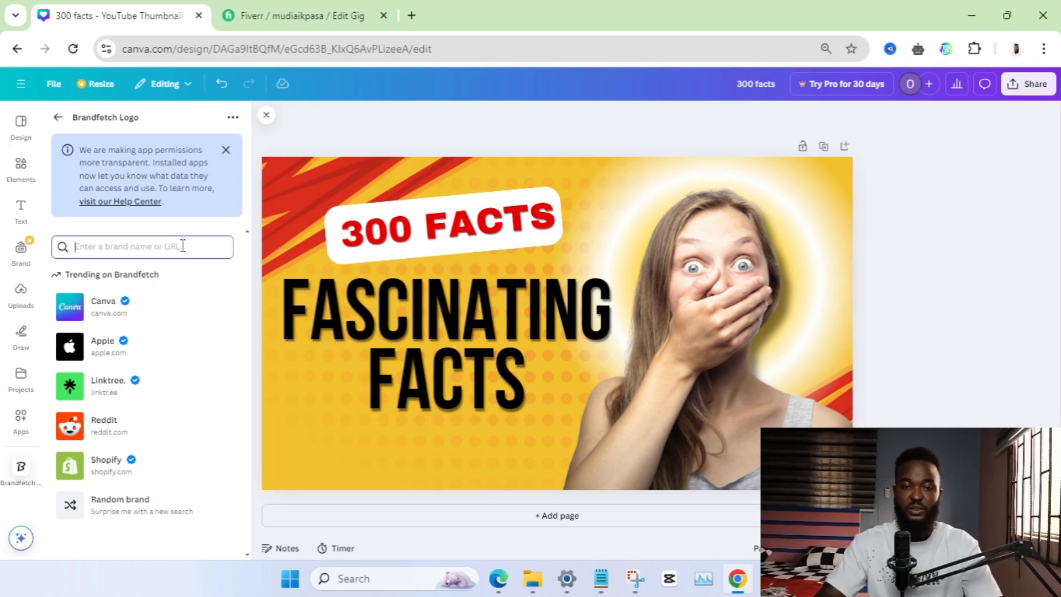
pyautogui.write('l')
pyautogui.press('BackSpace')
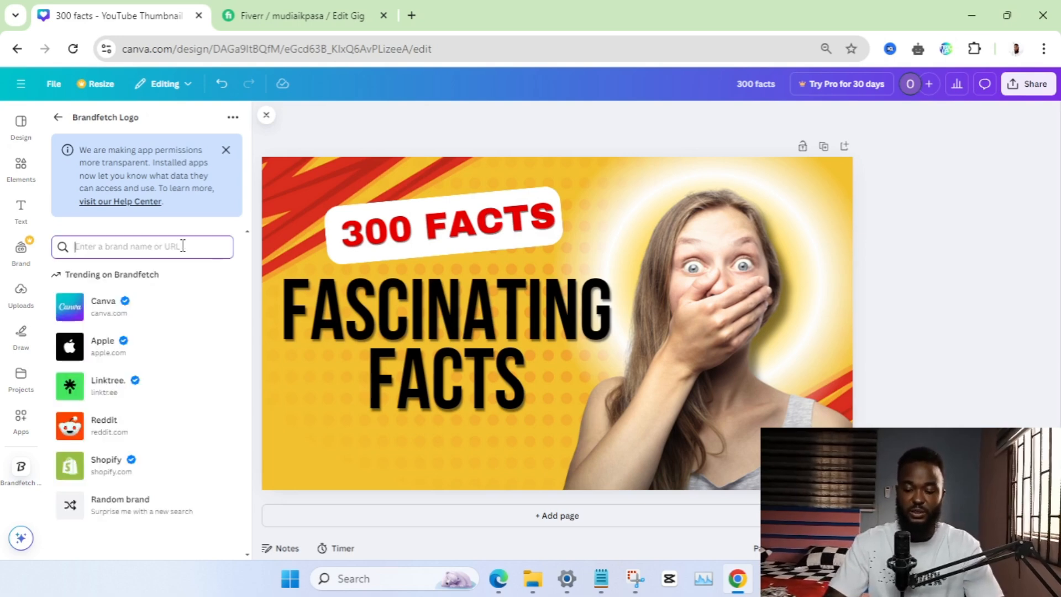
pyautogui.write('t')
pyautogui.press('BackSpace')
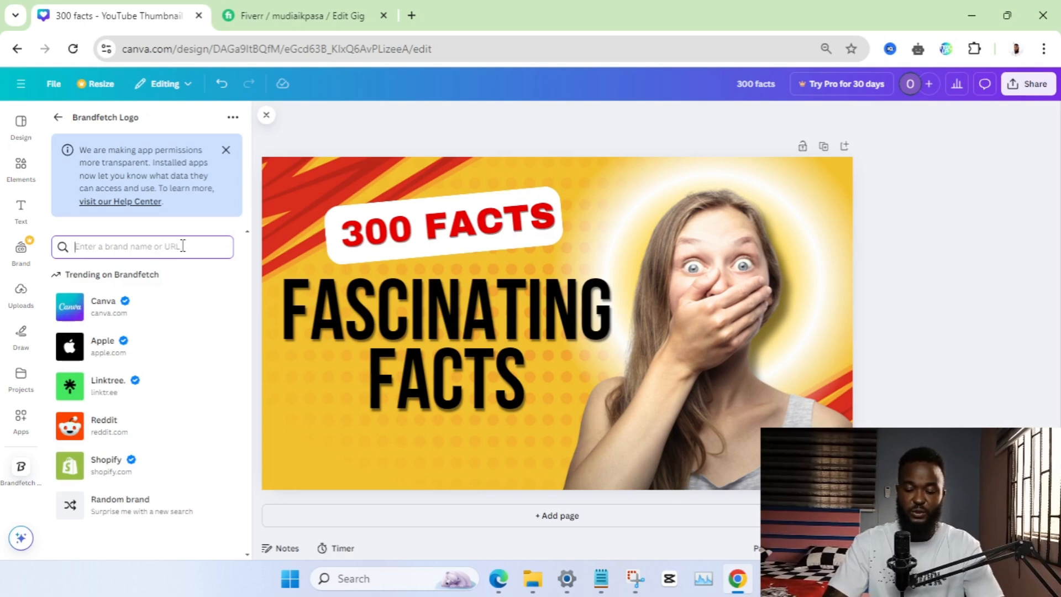
pyautogui.write('youtub')
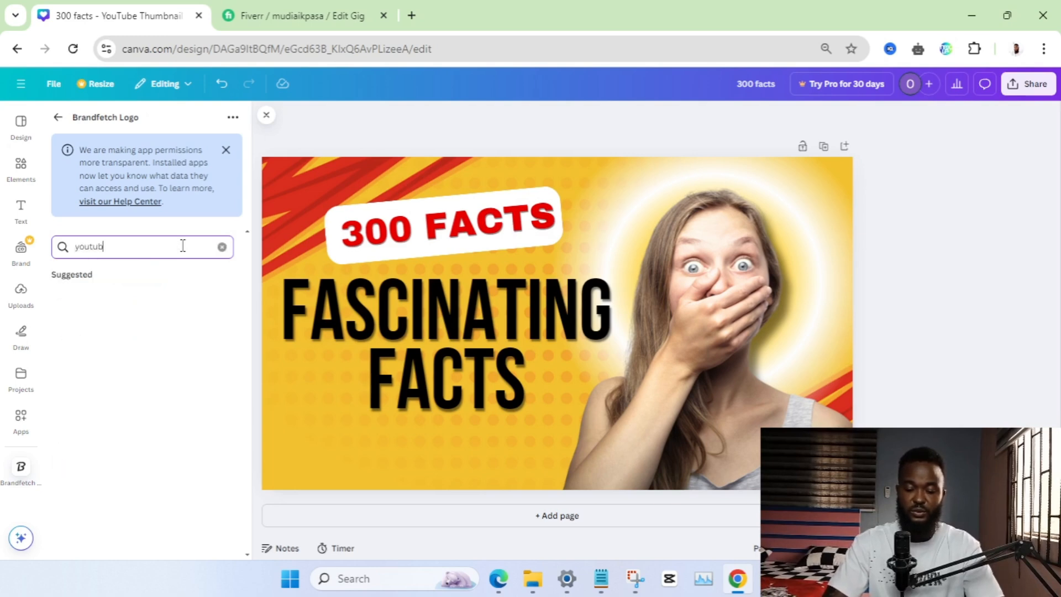
pyautogui.write('e')
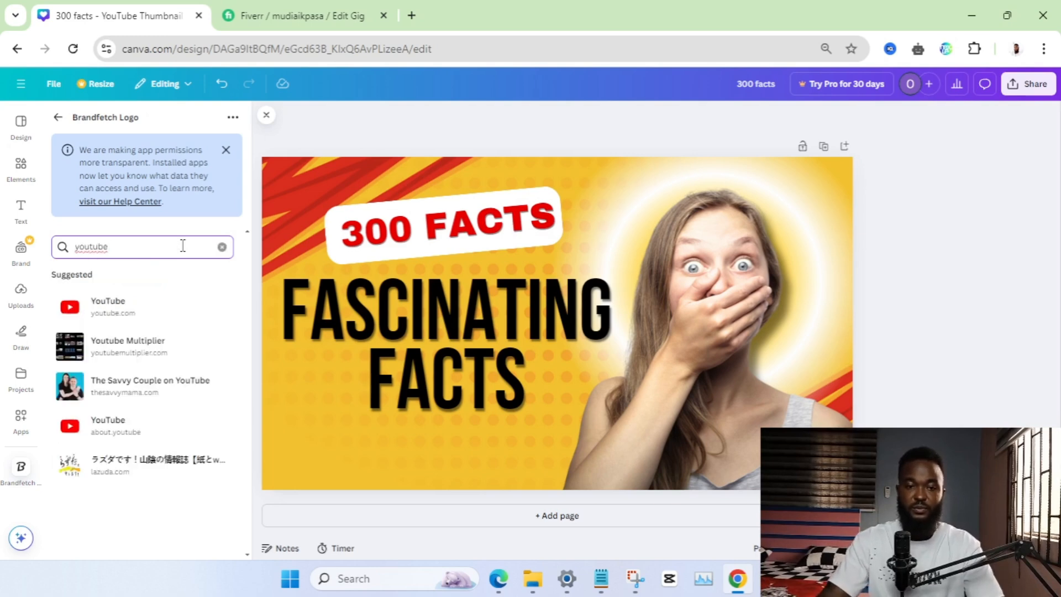
pyautogui.click(139, 304)
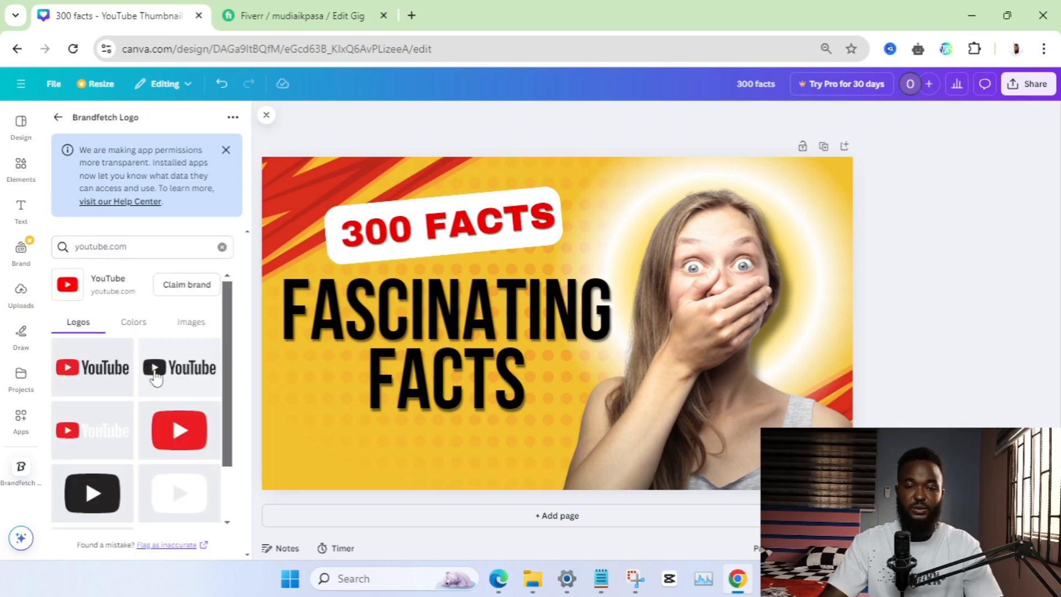
# Add the red YouTube play-button logo, shrink it to a small icon and place it in the thumbnail's lower-left corner under the heading
pyautogui.scroll(-2, 155, 374)
pyautogui.scroll(2, 151, 384)
pyautogui.scroll(-2, 145, 399)
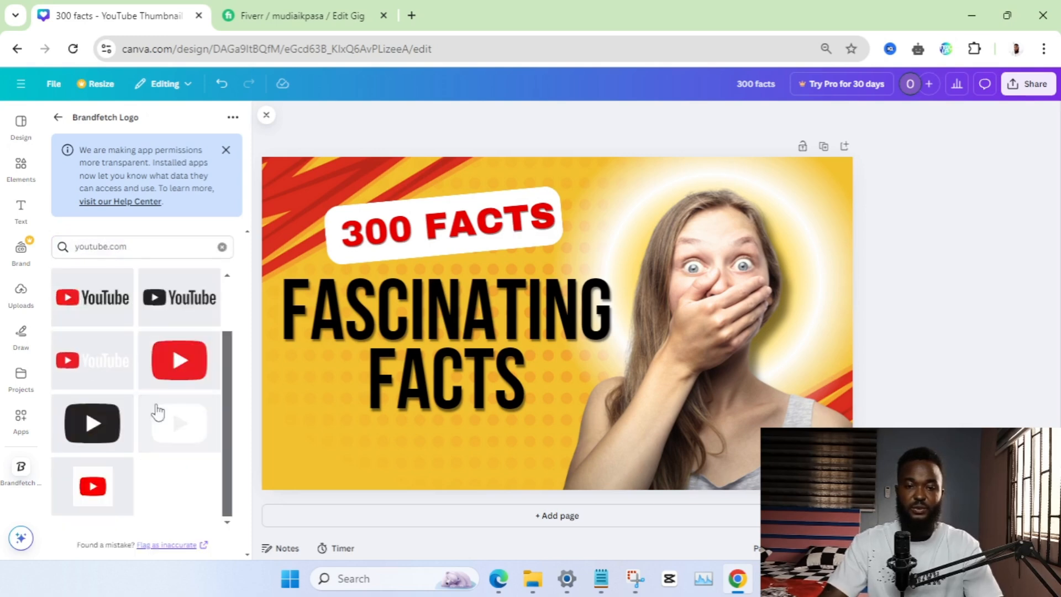
pyautogui.scroll(1, 114, 450)
pyautogui.scroll(-1, 127, 436)
pyautogui.scroll(1, 167, 424)
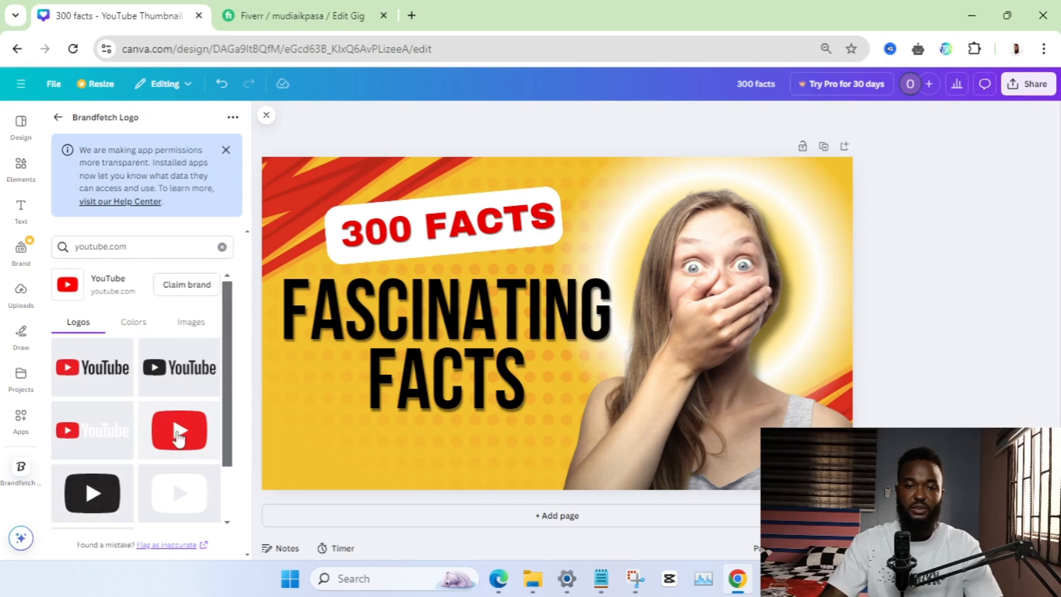
pyautogui.moveTo(178, 437); pyautogui.dragTo(440, 421)
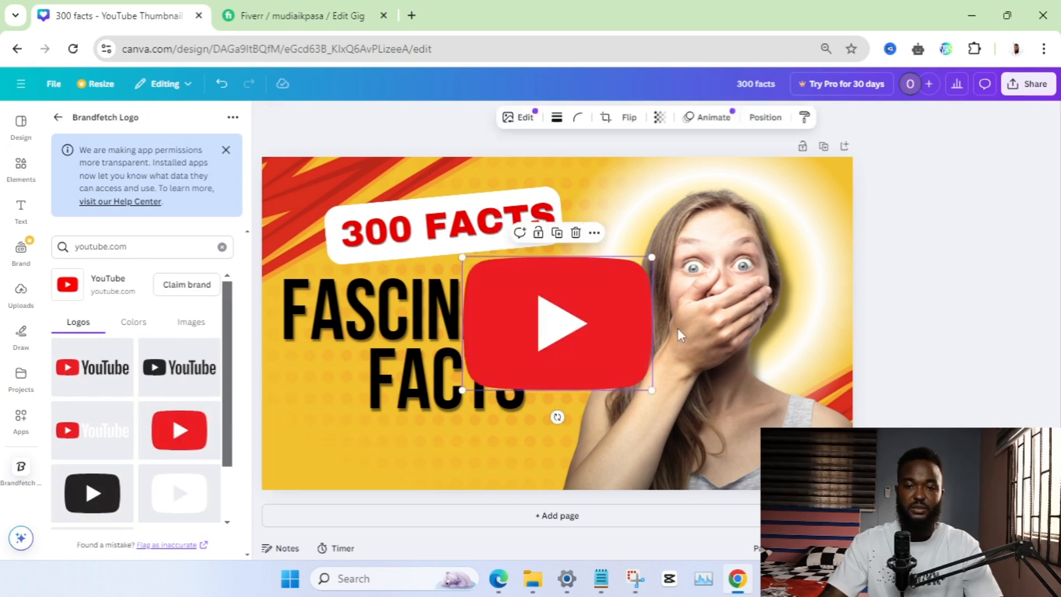
pyautogui.moveTo(651, 257); pyautogui.dragTo(313, 450)
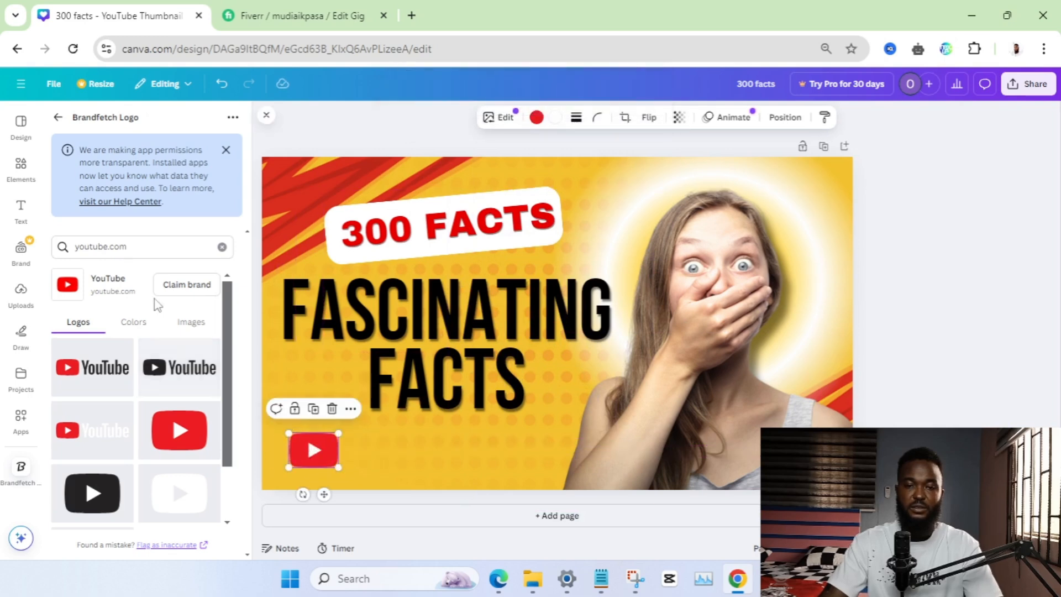
# Search Brandfetch for "tiktok", add the coloured note logo without wordmark, and place it small beside the YouTube icon
pyautogui.click(222, 247)
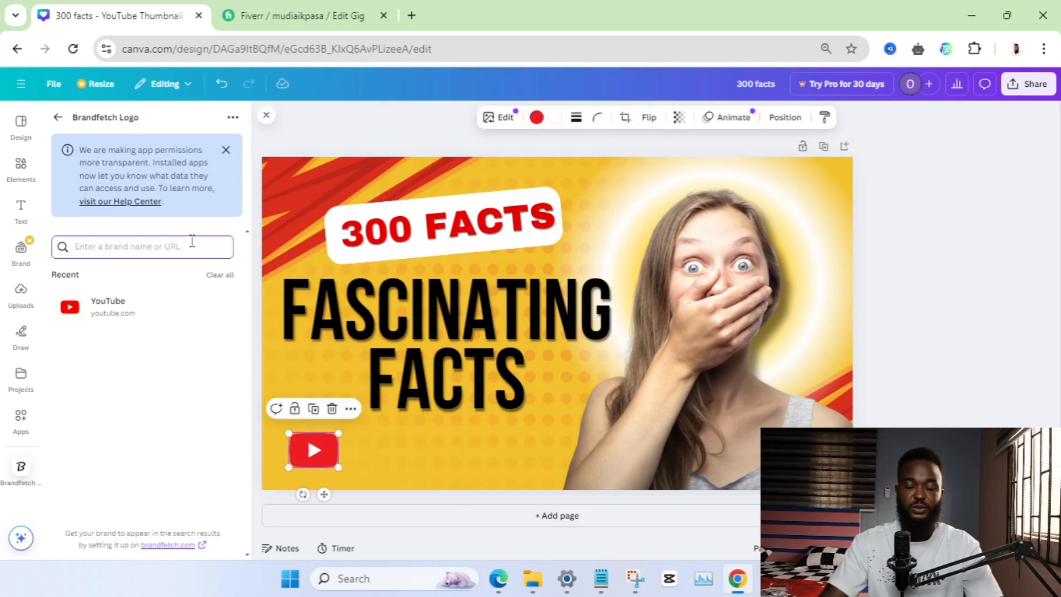
pyautogui.write('tiktok')
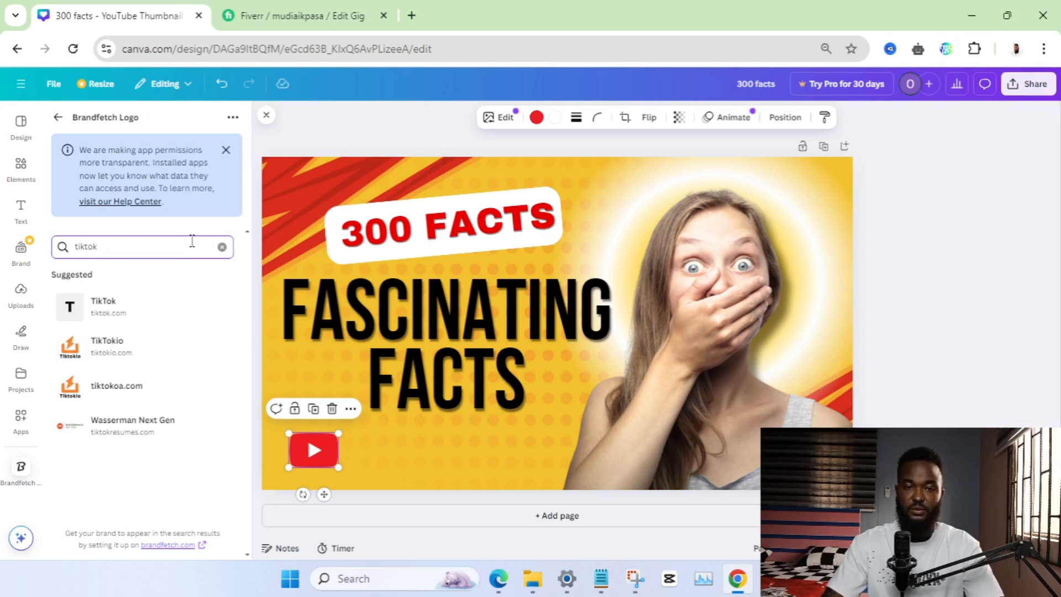
pyautogui.press('Return')
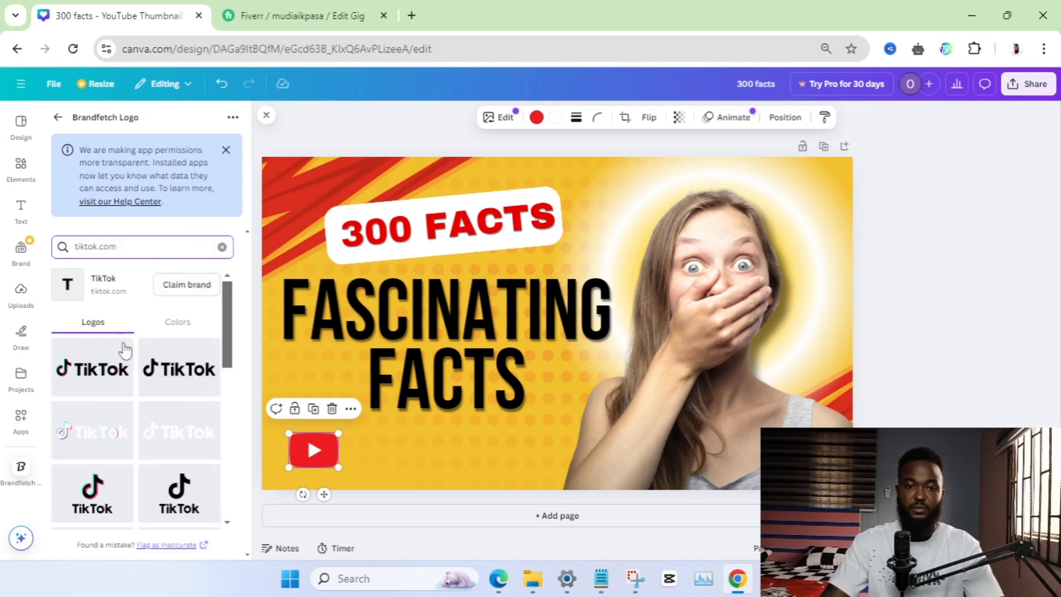
pyautogui.scroll(-3, 124, 354)
pyautogui.click(100, 486)
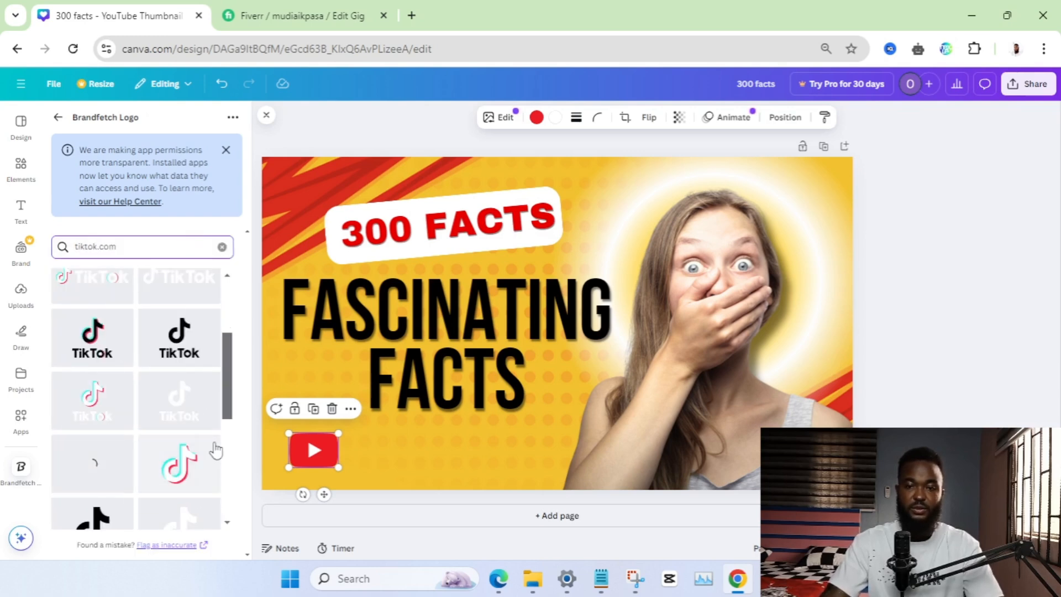
pyautogui.moveTo(547, 321); pyautogui.dragTo(488, 387)
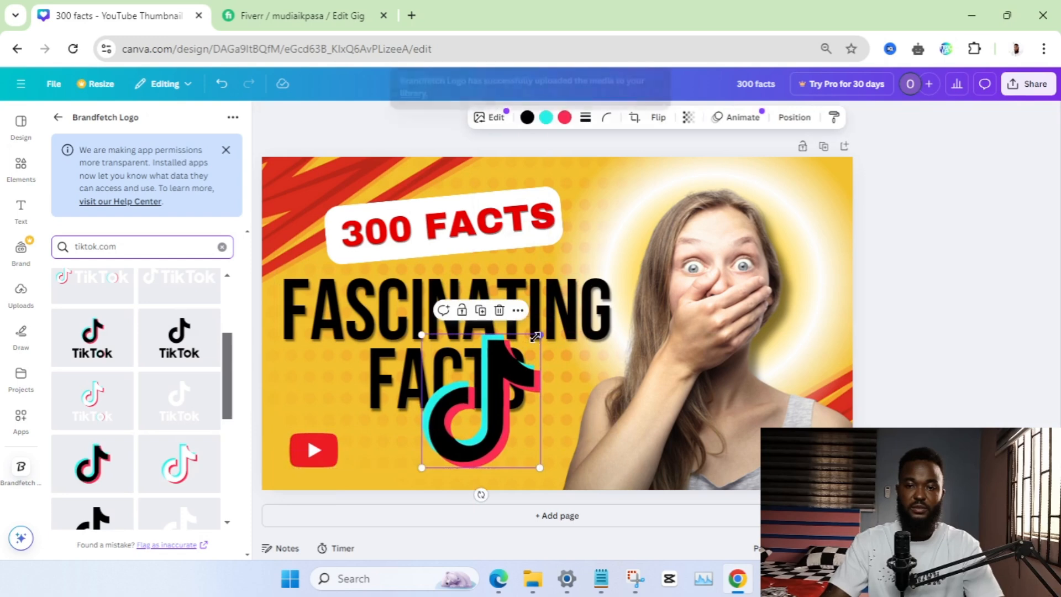
pyautogui.moveTo(541, 335); pyautogui.dragTo(375, 456)
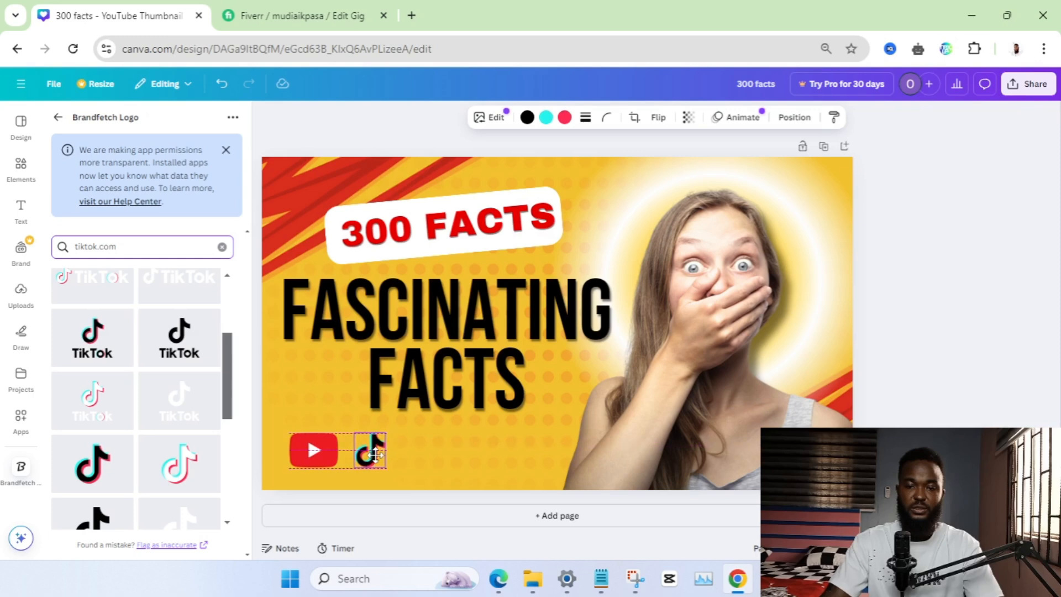
# Search Brandfetch for "instagram", add the gradient outline camera logo, and place it small beside the TikTok icon
pyautogui.click(222, 247)
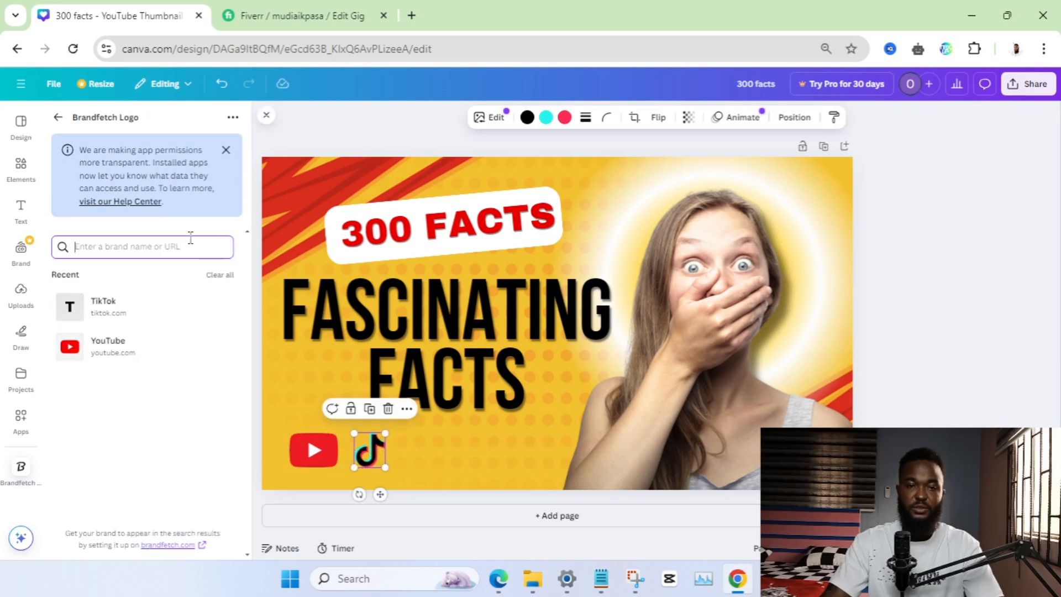
pyautogui.write('instagr')
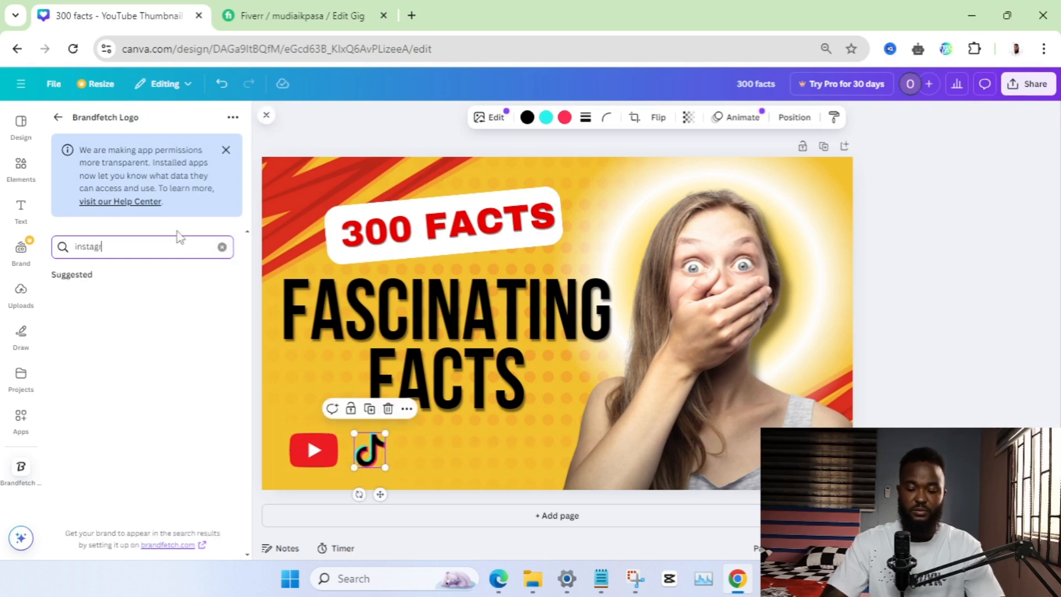
pyautogui.write('am')
pyautogui.click(144, 313)
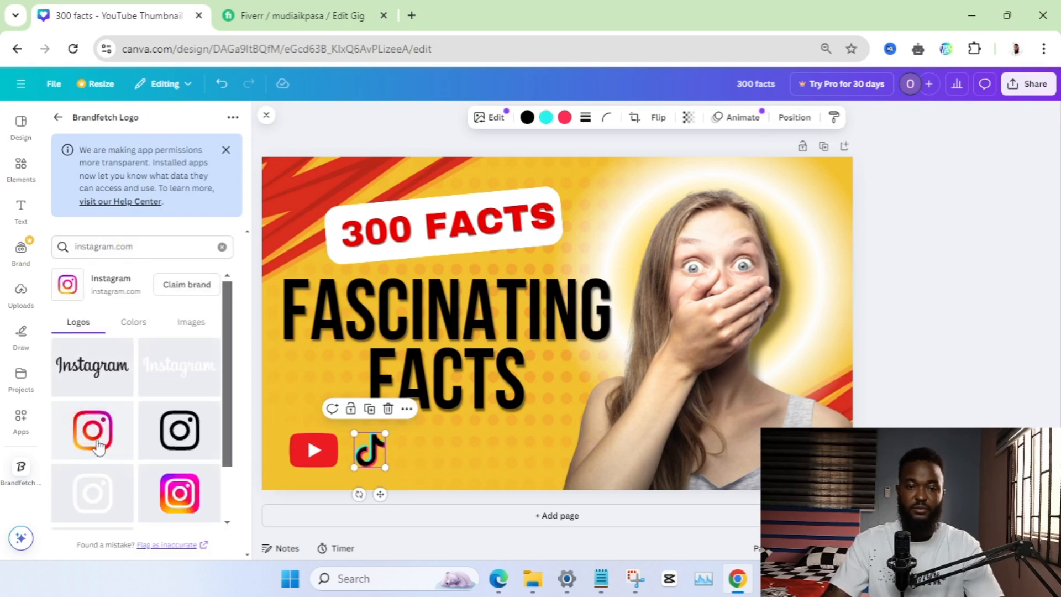
pyautogui.click(93, 431)
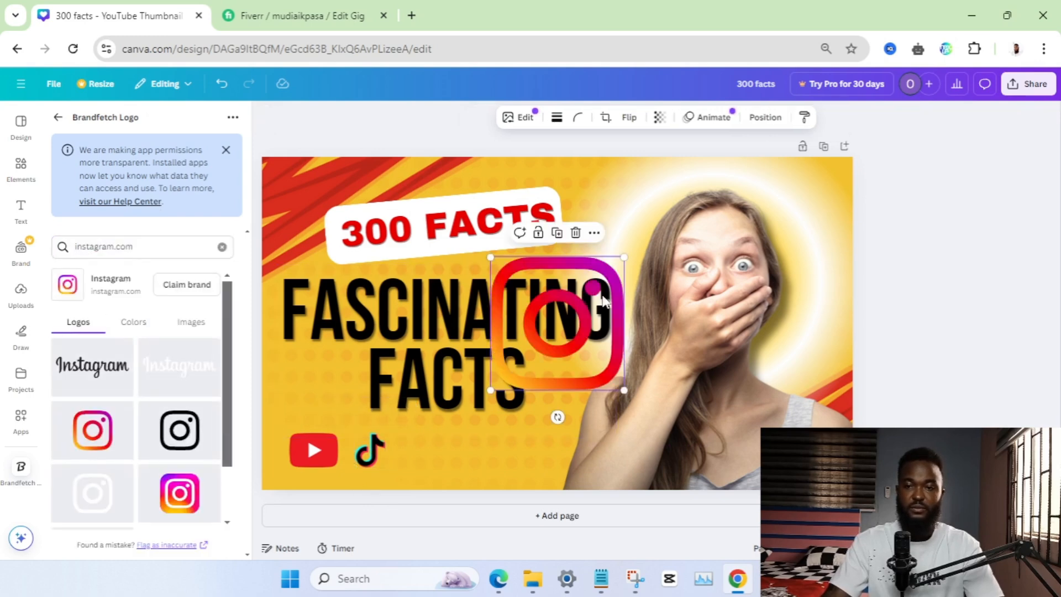
pyautogui.moveTo(621, 254); pyautogui.dragTo(564, 383)
pyautogui.moveTo(399, 442); pyautogui.dragTo(423, 453)
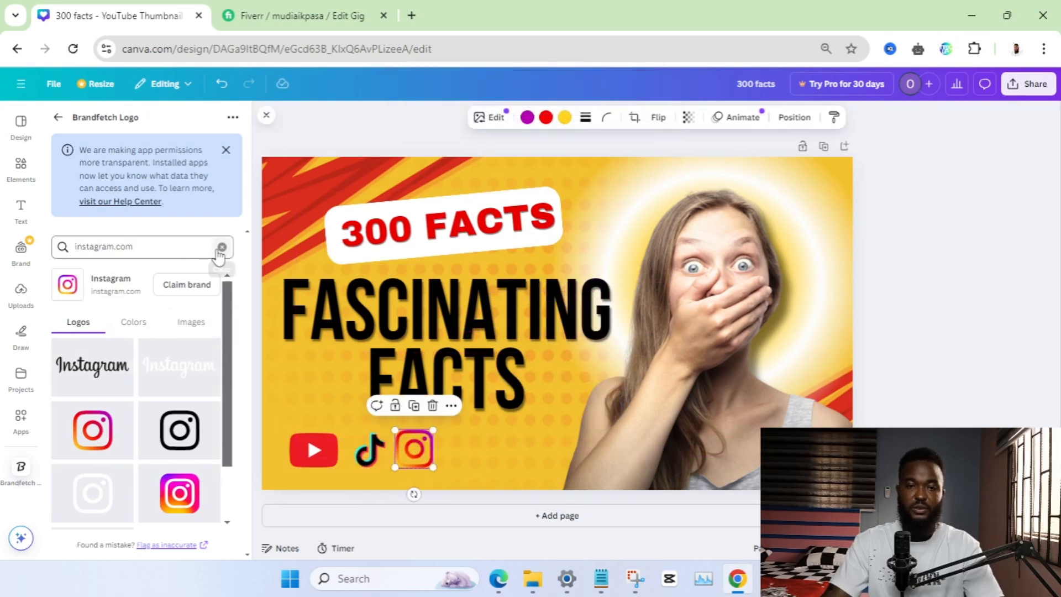
# Search Brandfetch for "facebook", add the round blue "f" logo, and place it small to the right of the Instagram icon
pyautogui.click(222, 247)
pyautogui.write('facebook')
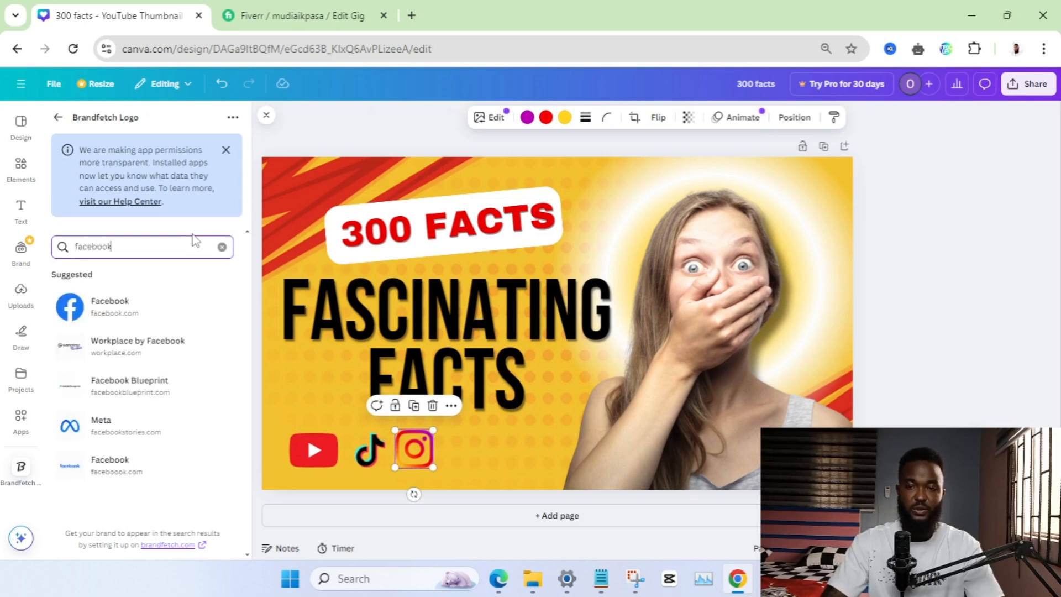
pyautogui.press('Return')
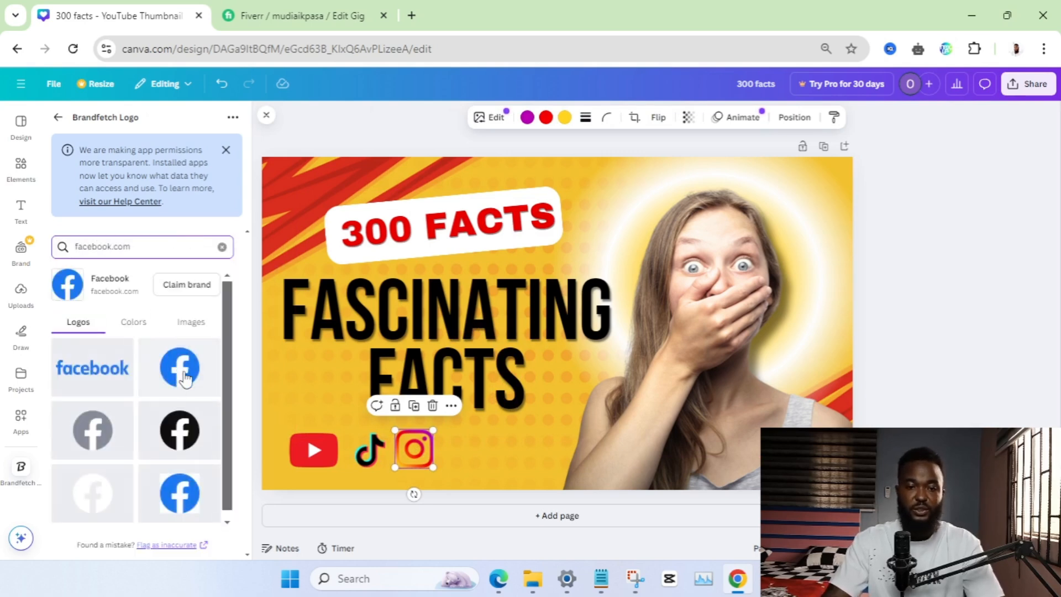
pyautogui.click(179, 372)
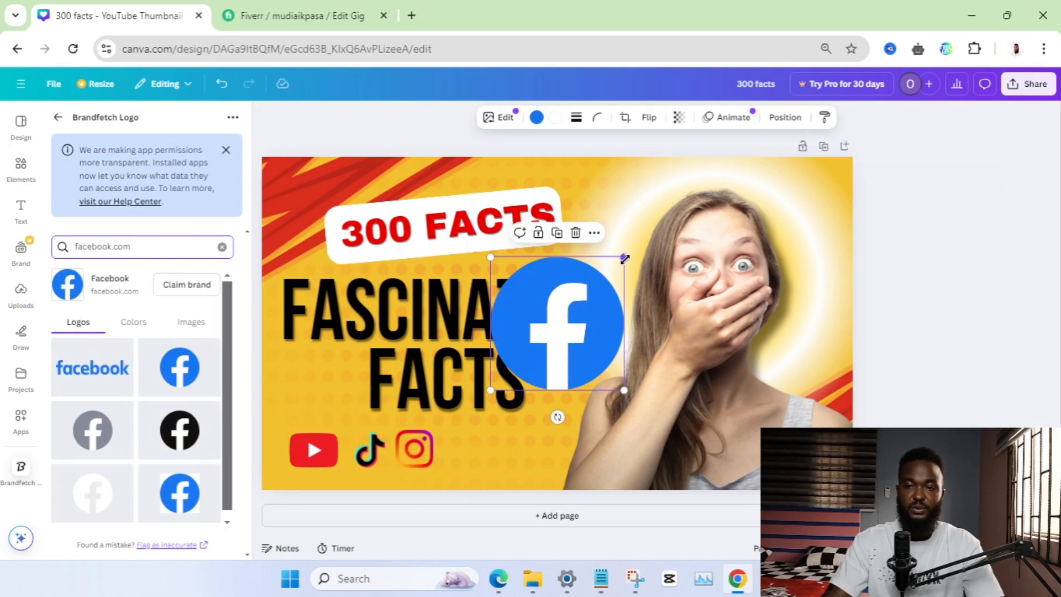
pyautogui.moveTo(624, 257); pyautogui.dragTo(580, 379)
pyautogui.moveTo(517, 365); pyautogui.dragTo(496, 430)
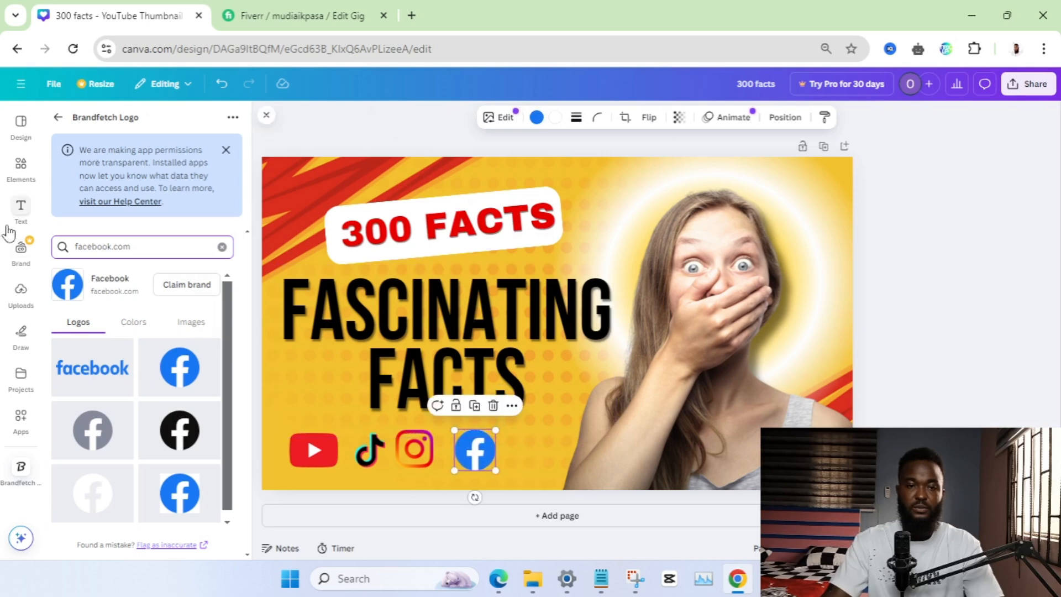
# Search the Canva elements for "youtube shorts" and look through the results for a suitable logo
pyautogui.click(29, 165)
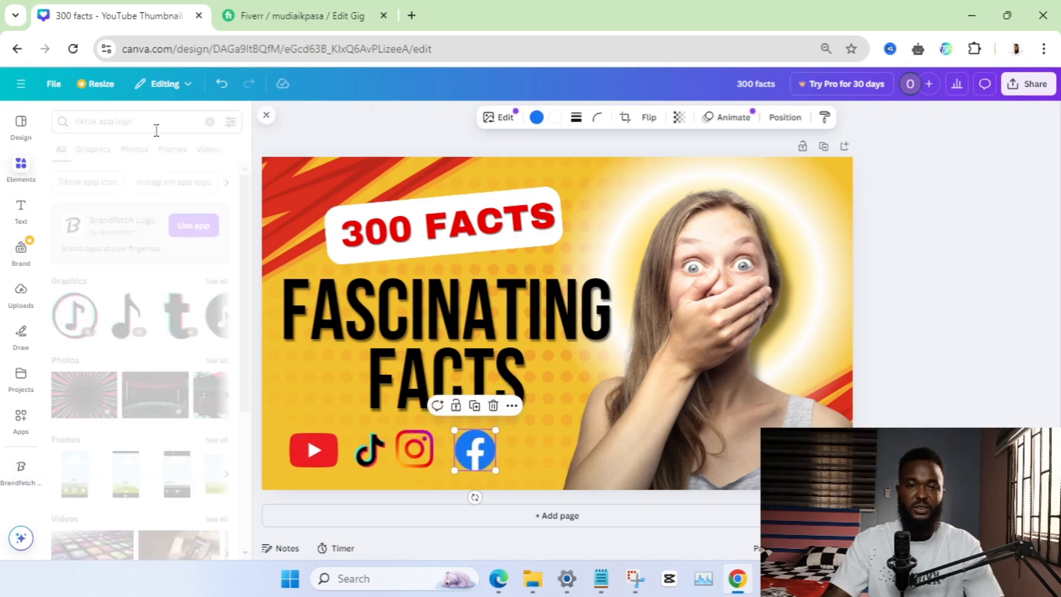
pyautogui.click(209, 122)
pyautogui.write('y')
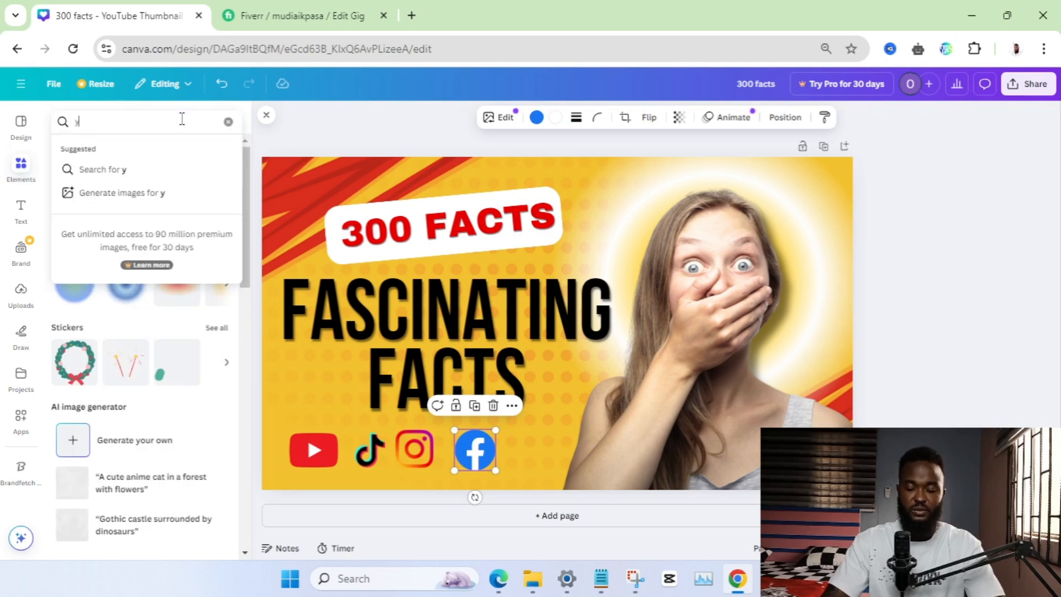
pyautogui.write('ou')
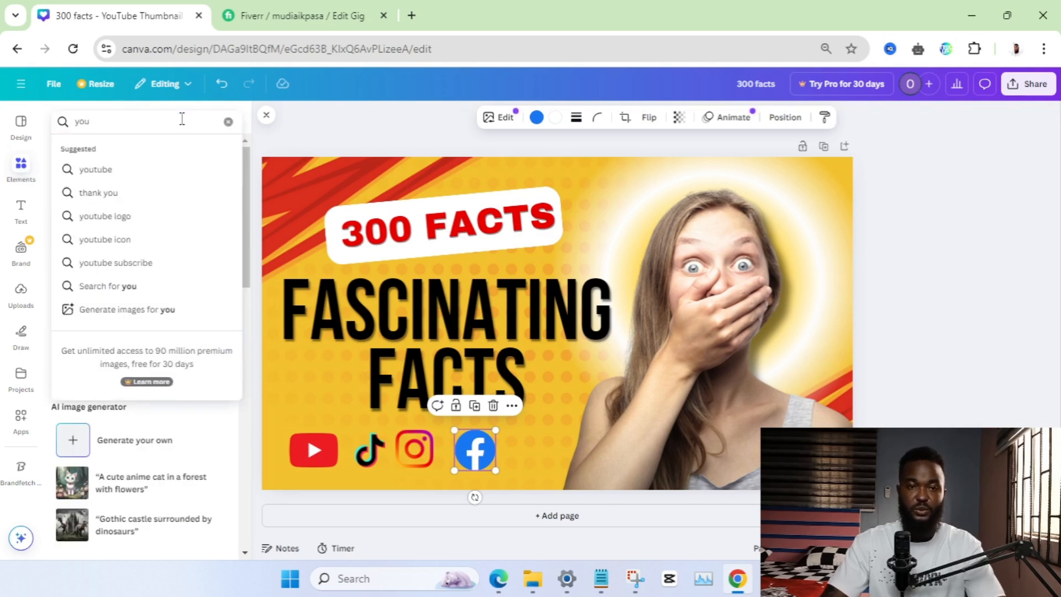
pyautogui.write('tube shorts')
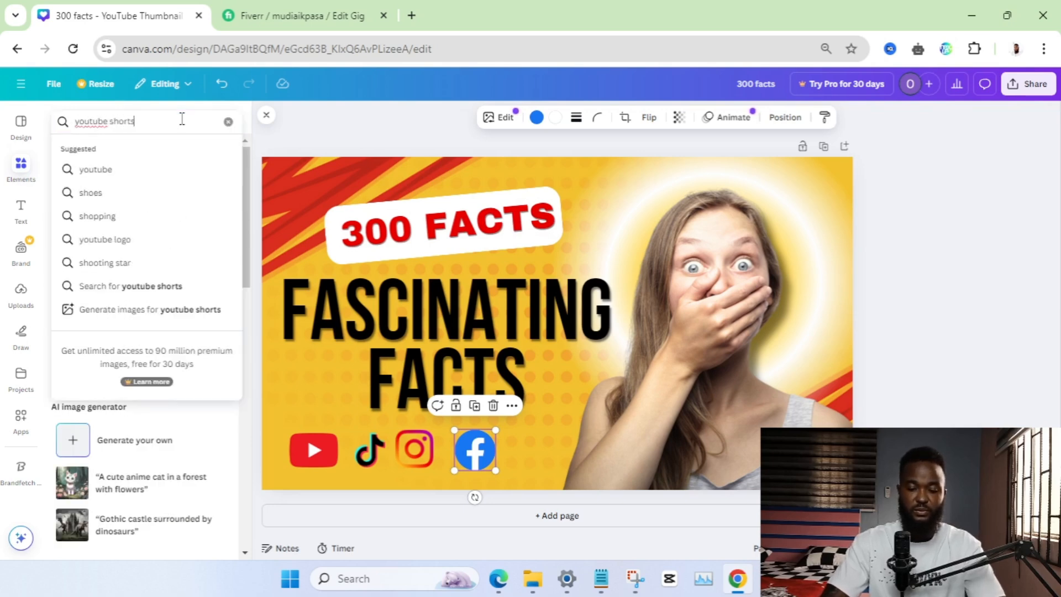
pyautogui.press('Return')
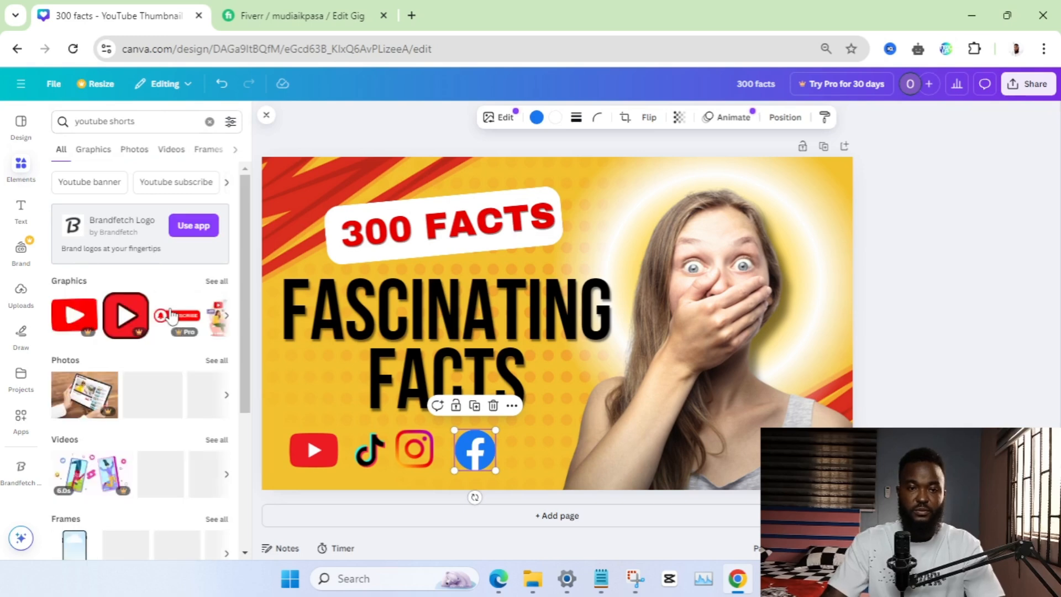
pyautogui.scroll(-5, 171, 343)
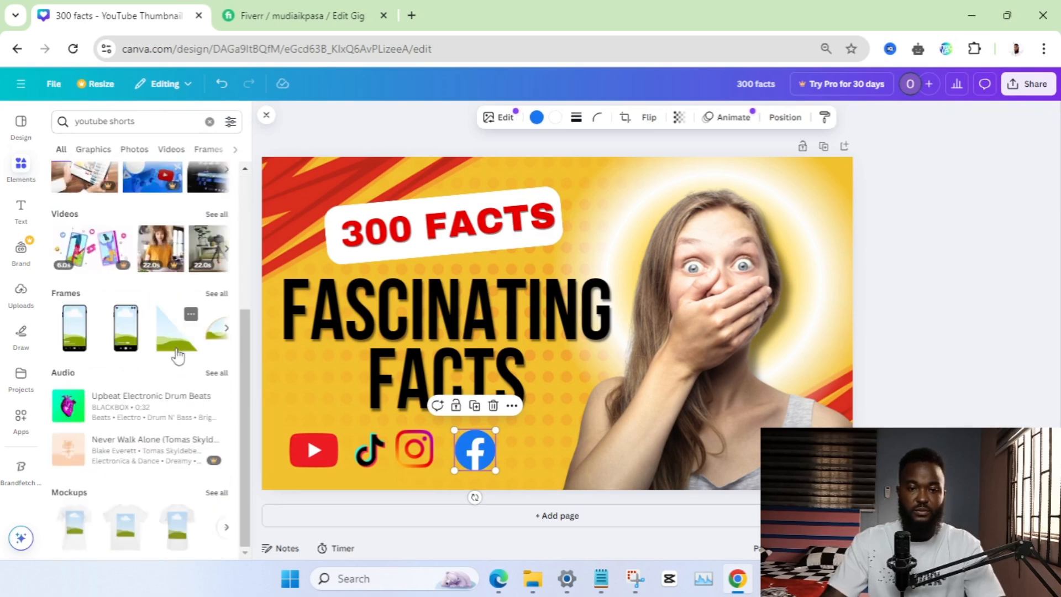
pyautogui.click(523, 457)
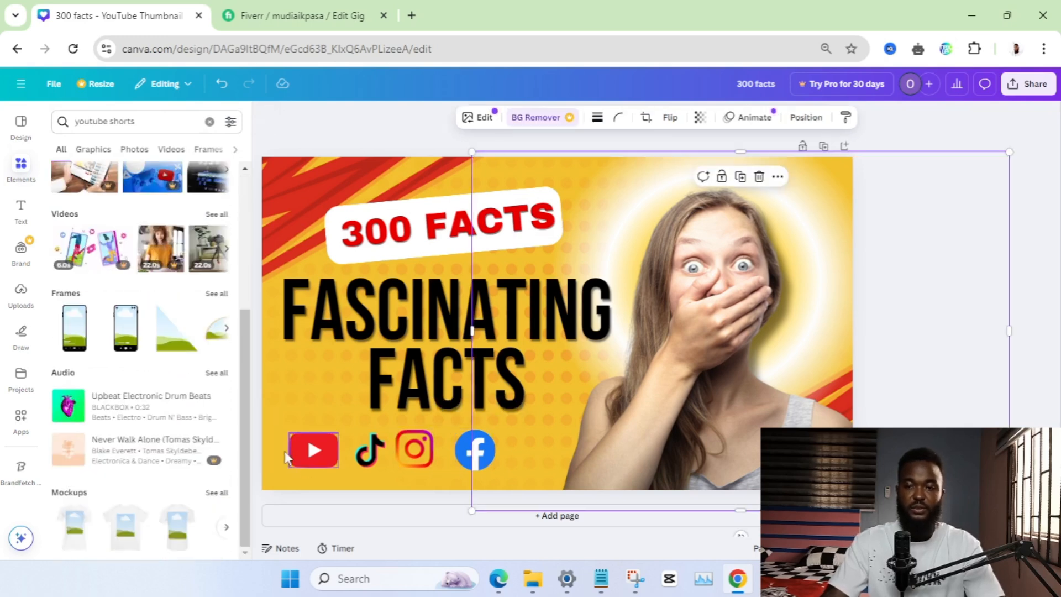
# Move the YouTube and Facebook logos closer to the other icons and centre the row of four logos beneath the FASCINATING FACTS headline
pyautogui.click(315, 455)
pyautogui.moveTo(327, 451); pyautogui.dragTo(334, 451)
pyautogui.moveTo(474, 458); pyautogui.dragTo(465, 450)
pyautogui.moveTo(293, 449); pyautogui.dragTo(498, 471)
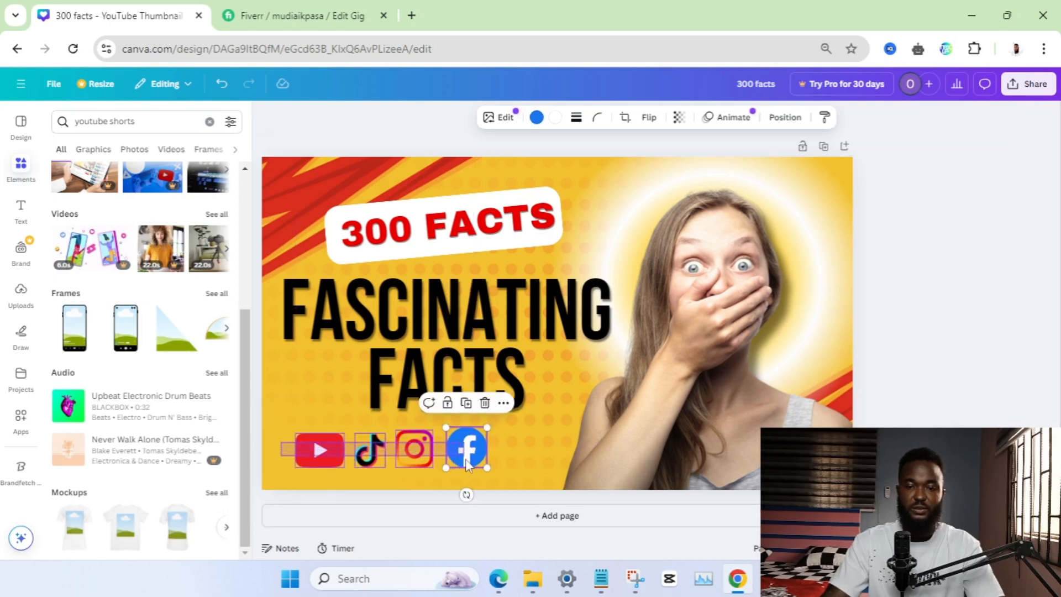
pyautogui.moveTo(405, 463); pyautogui.dragTo(435, 460)
pyautogui.click(1040, 351)
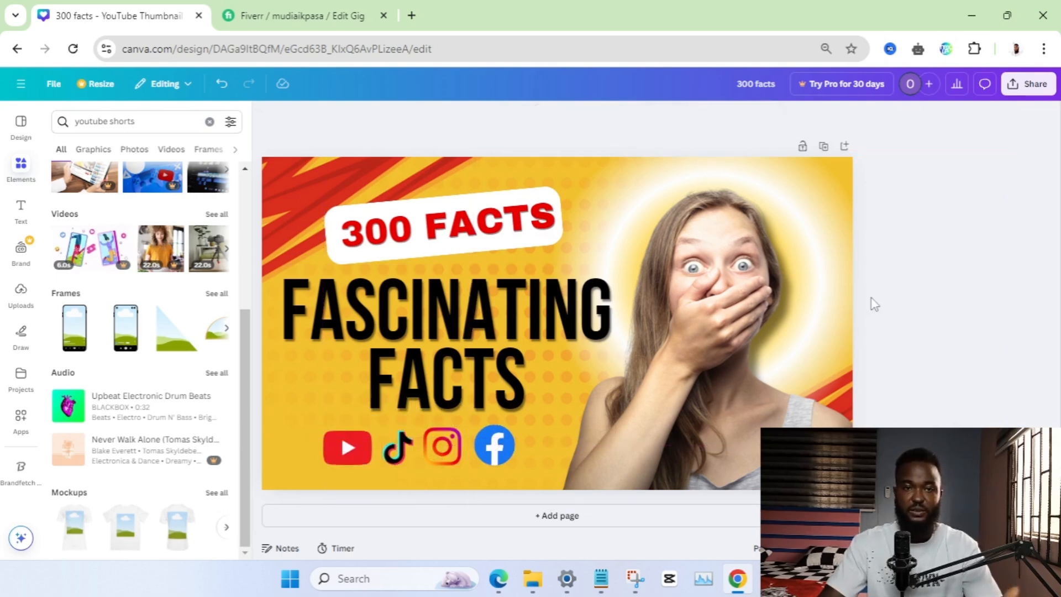
# Check the gig title on the Fiverr gig edit page against the thumbnail's wording, and return to the Canva design
pyautogui.click(280, 14)
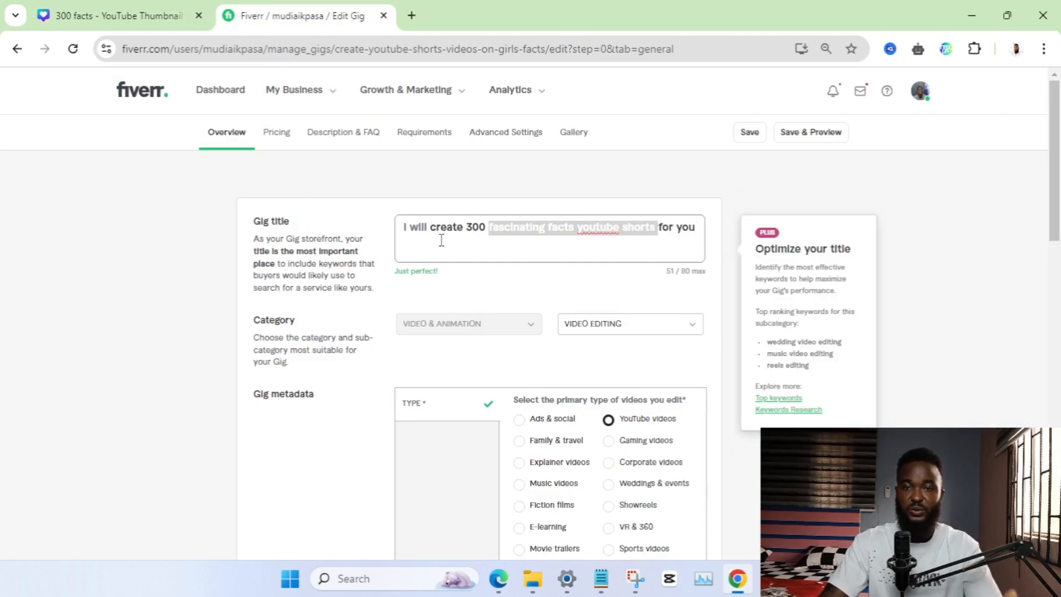
pyautogui.click(188, 11)
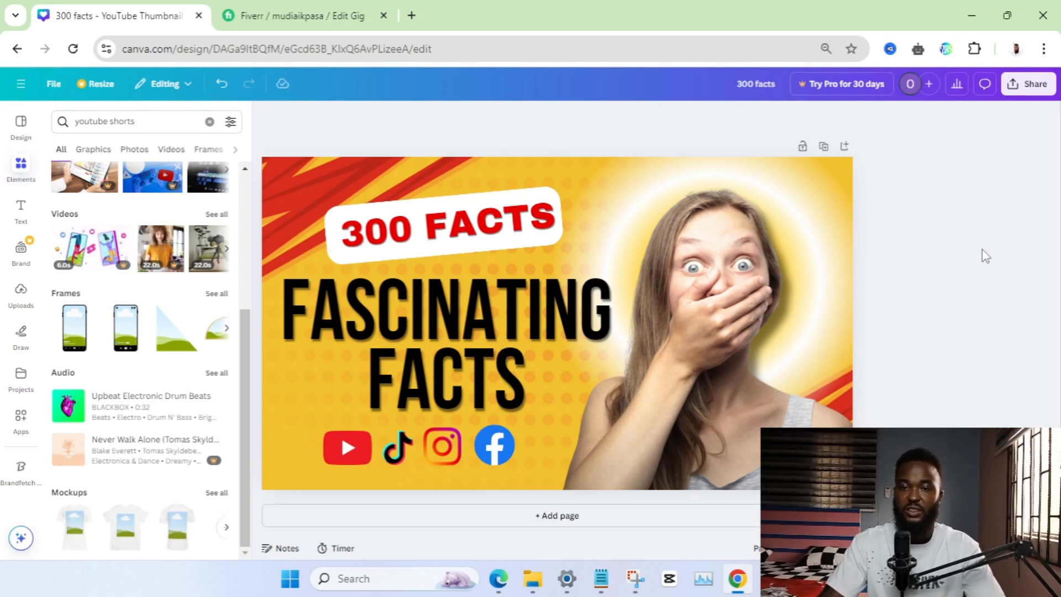
pyautogui.click(1027, 88)
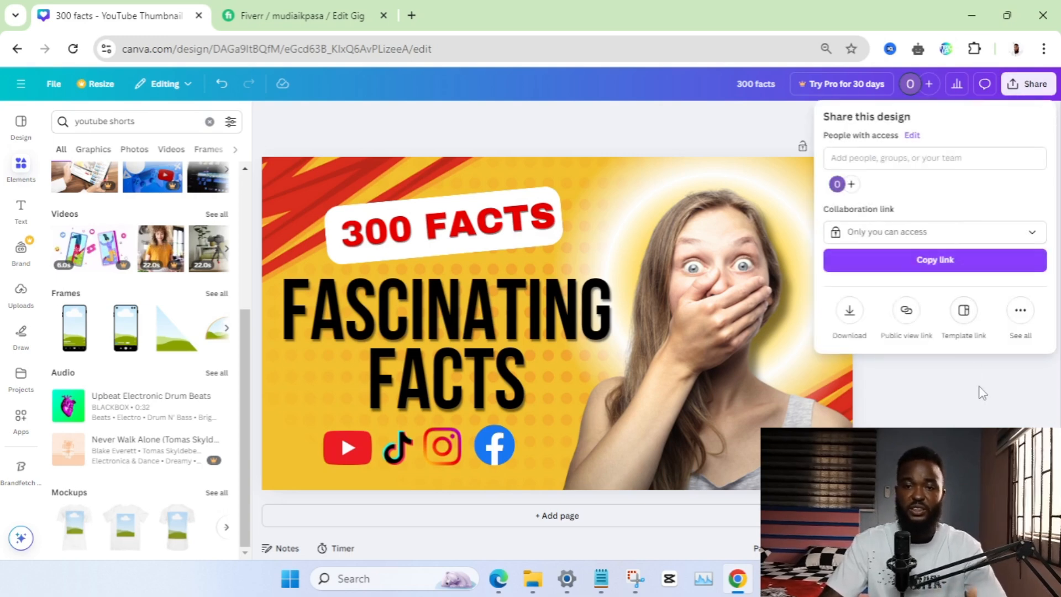
pyautogui.click(979, 391)
pyautogui.click(453, 161)
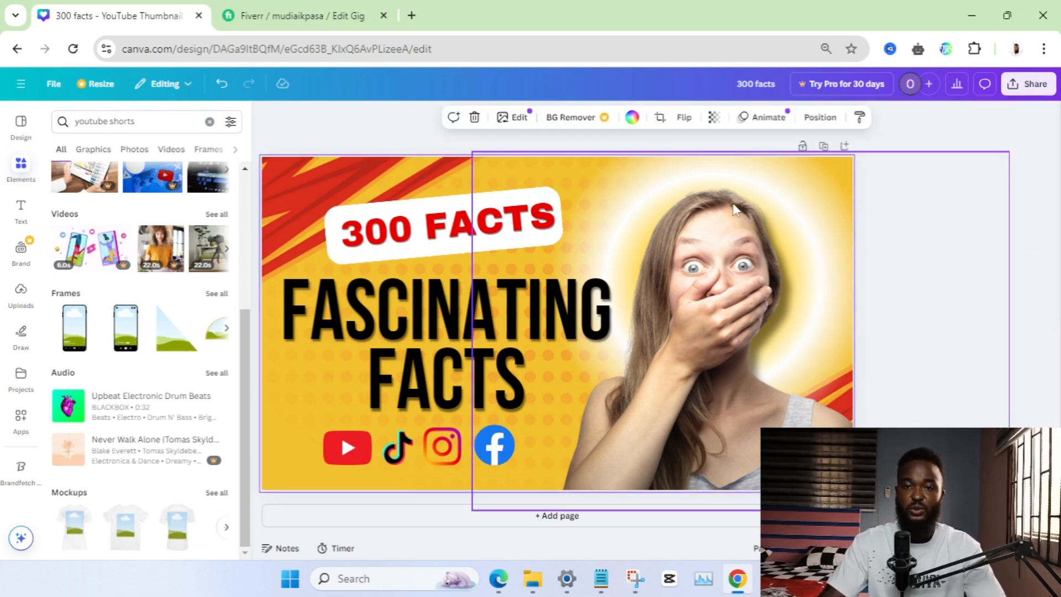
pyautogui.click(763, 294)
pyautogui.click(974, 139)
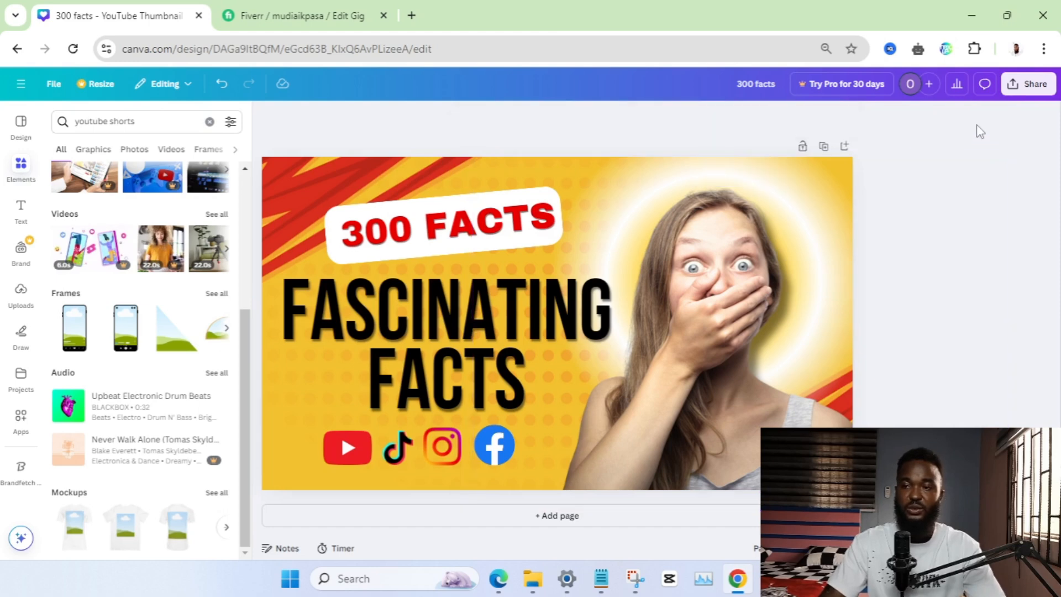
# Download the finished thumbnail as a PNG at 1,280 × 720 px
pyautogui.click(1031, 85)
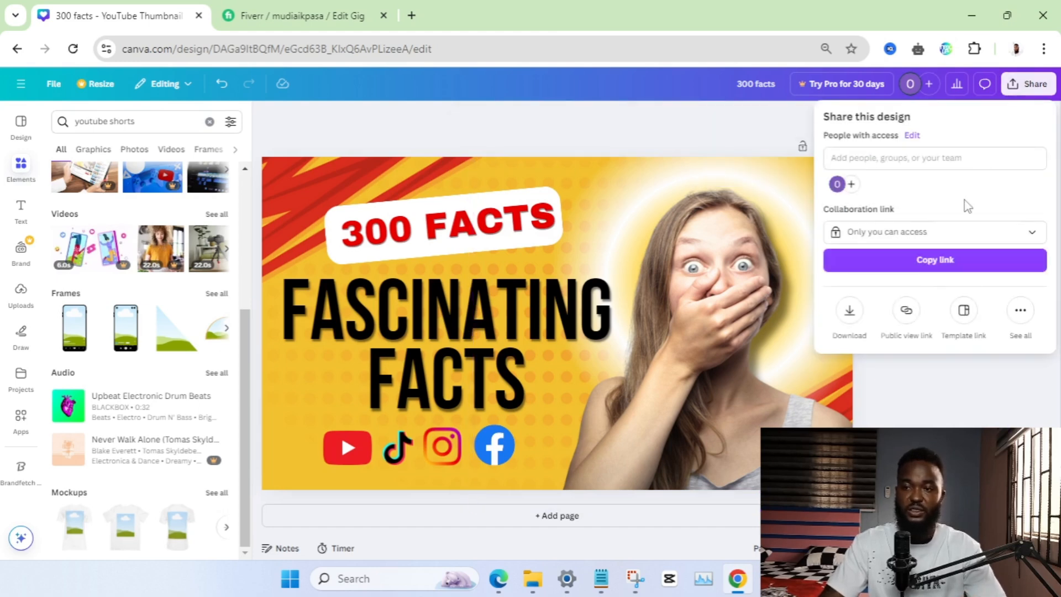
pyautogui.click(850, 319)
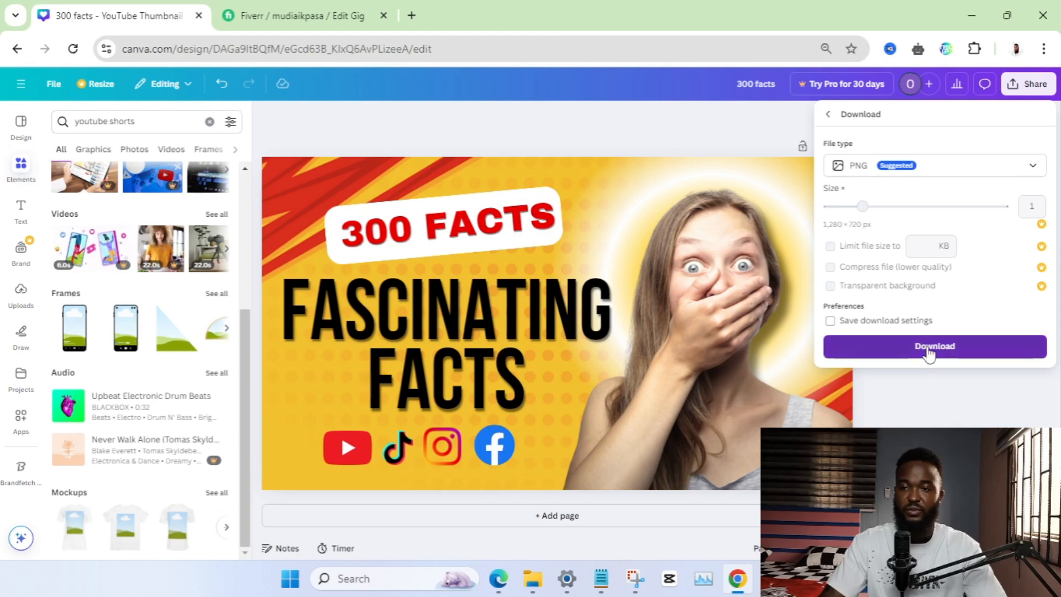
pyautogui.click(931, 350)
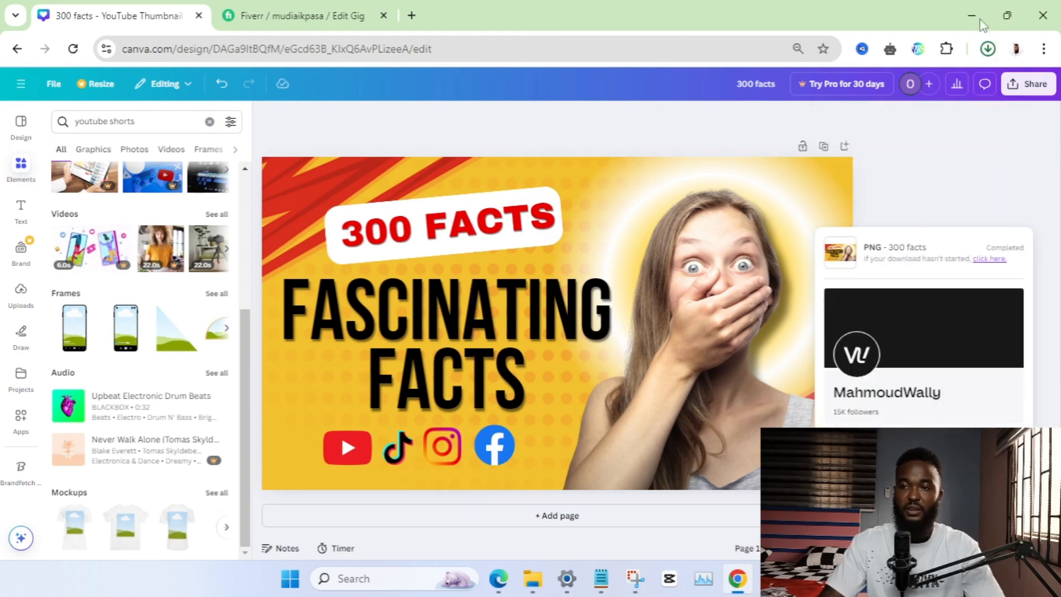
# Switch to the Fiverr gig's gallery and upload the downloaded 300 facts.png as the second gig image
pyautogui.click(338, 12)
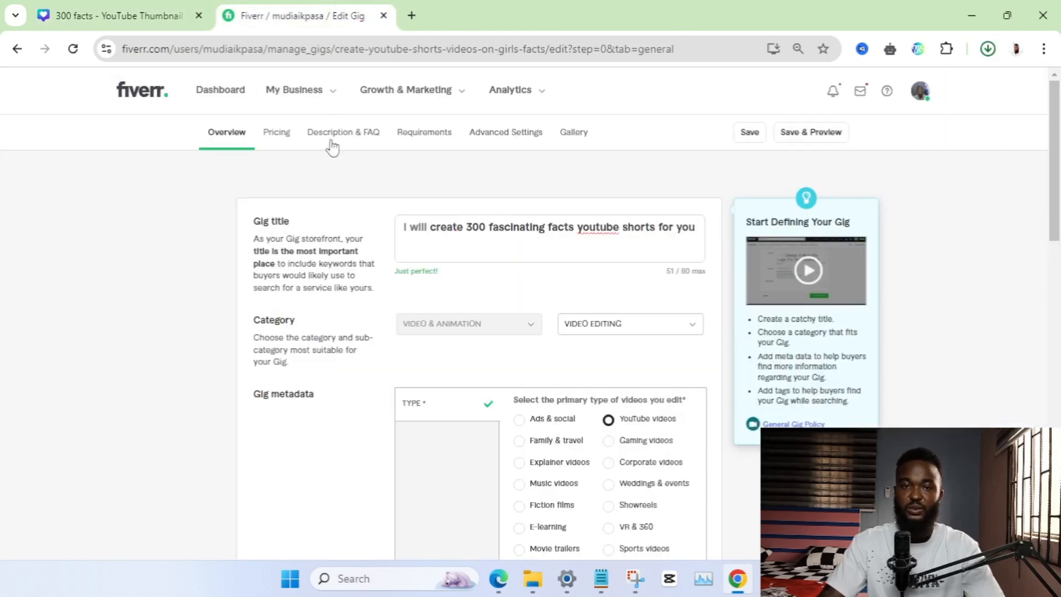
pyautogui.click(572, 134)
pyautogui.scroll(-5, 479, 275)
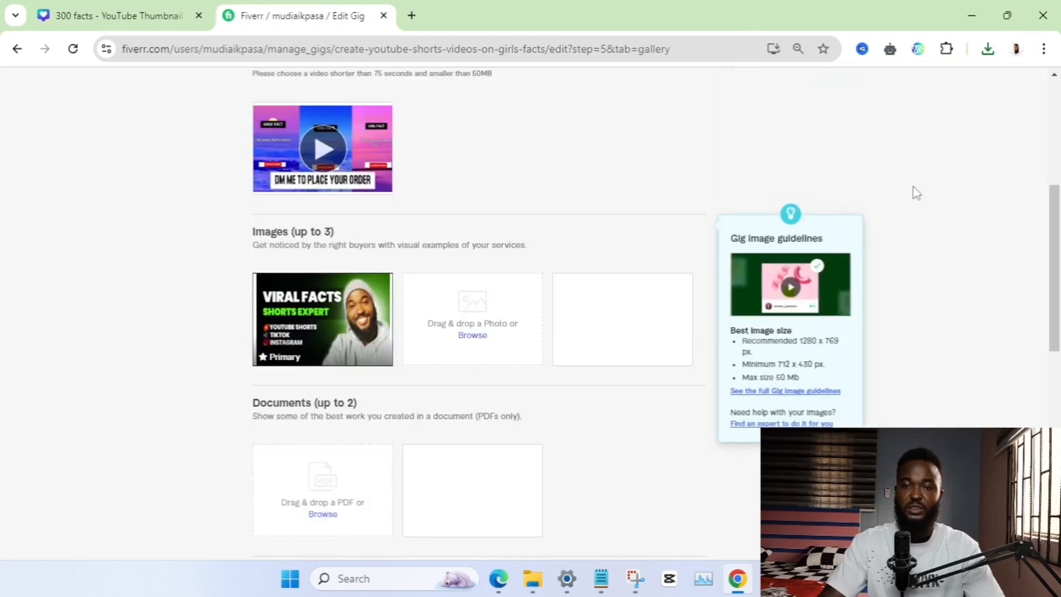
pyautogui.click(988, 49)
pyautogui.moveTo(888, 131); pyautogui.dragTo(479, 321)
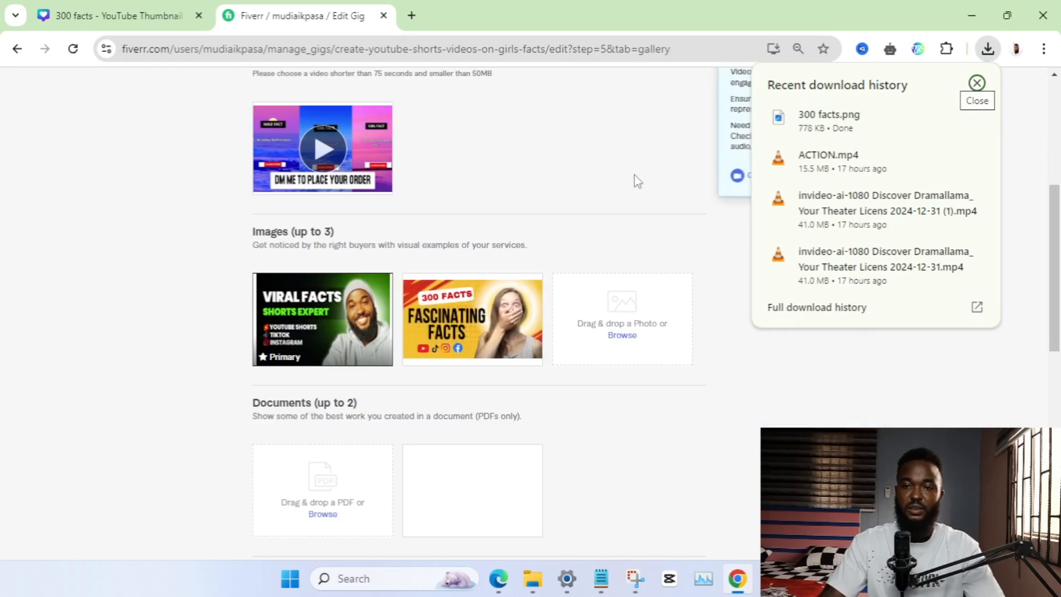
pyautogui.click(403, 320)
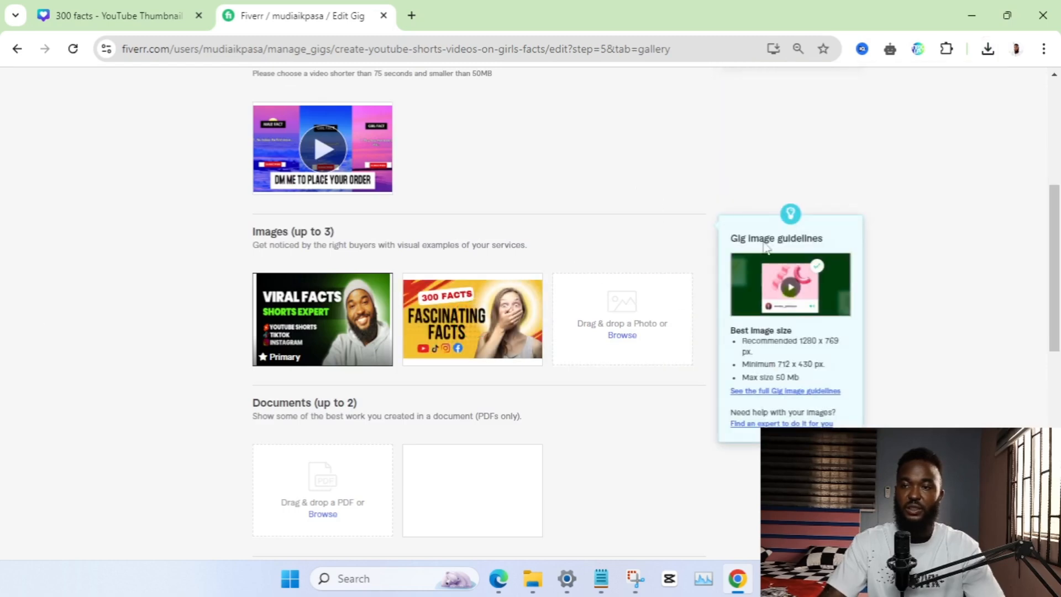
# Review the gallery with the added thumbnail and save the gig
pyautogui.scroll(-3, 663, 310)
pyautogui.scroll(-3, 664, 310)
pyautogui.scroll(3, 604, 327)
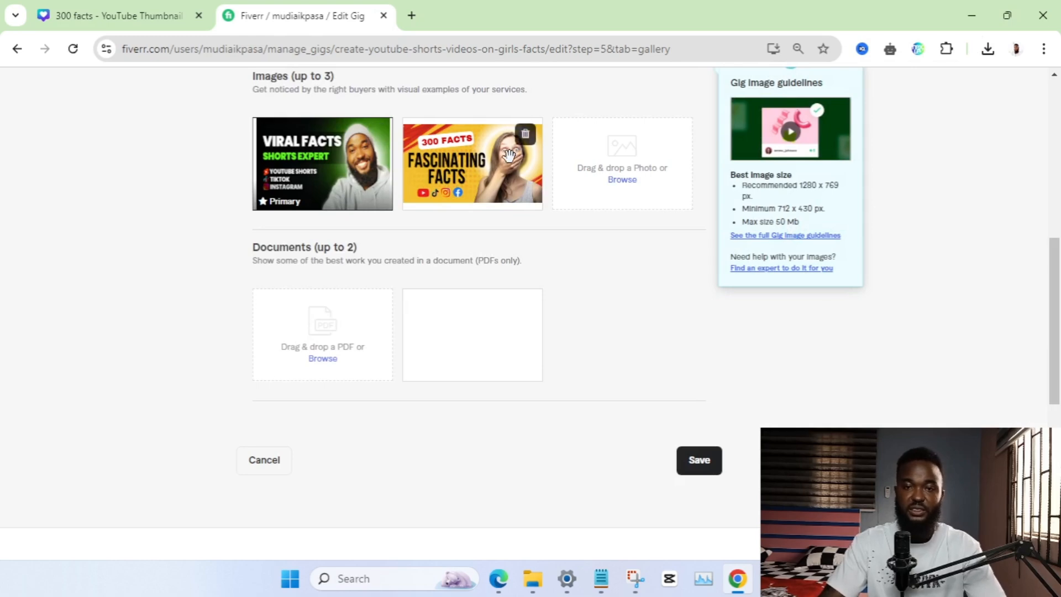
pyautogui.scroll(2, 569, 301)
pyautogui.scroll(-2, 665, 357)
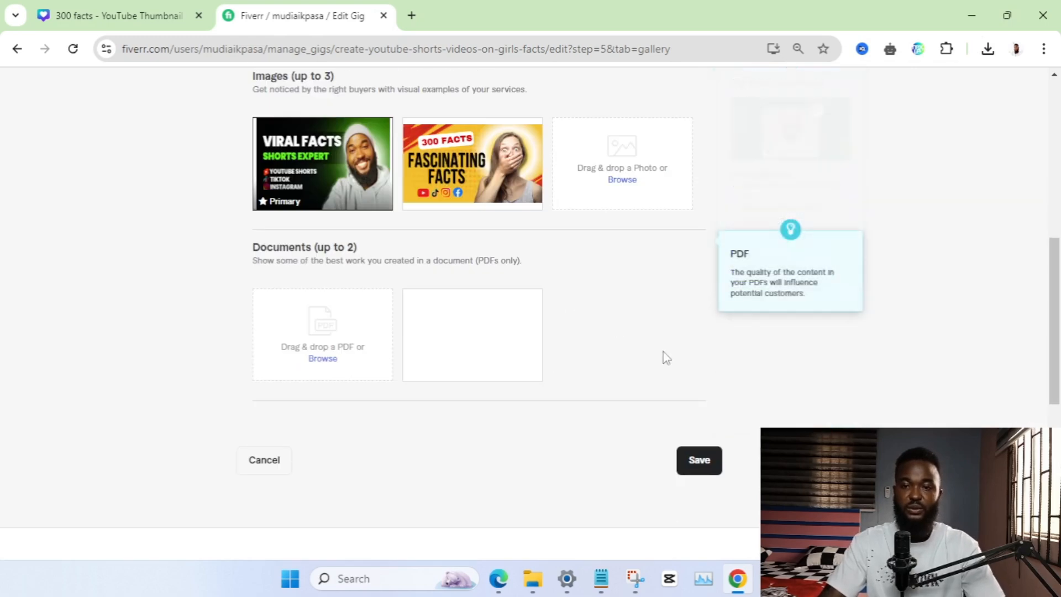
pyautogui.click(709, 464)
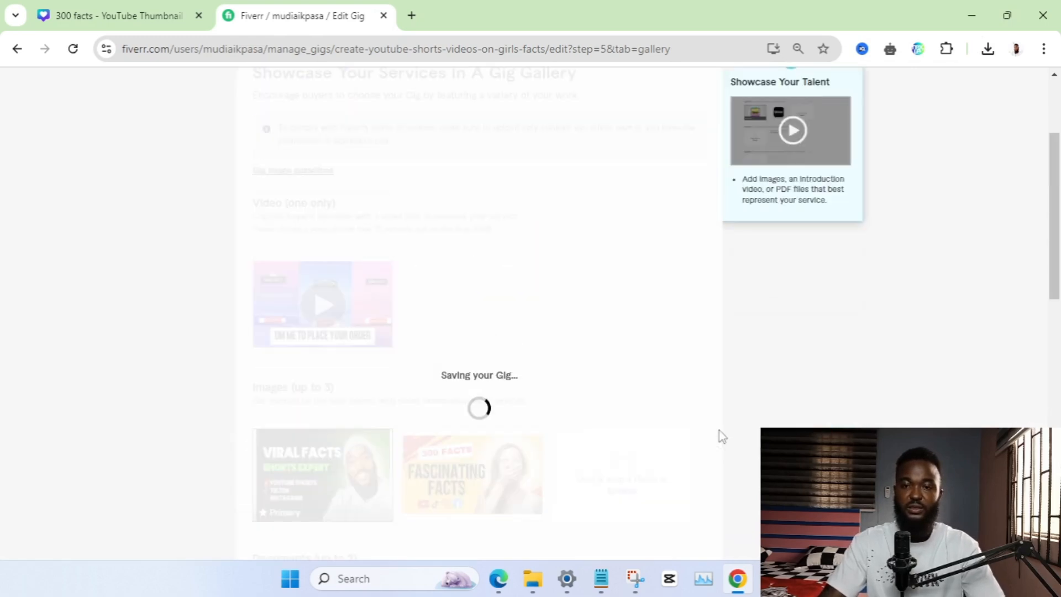